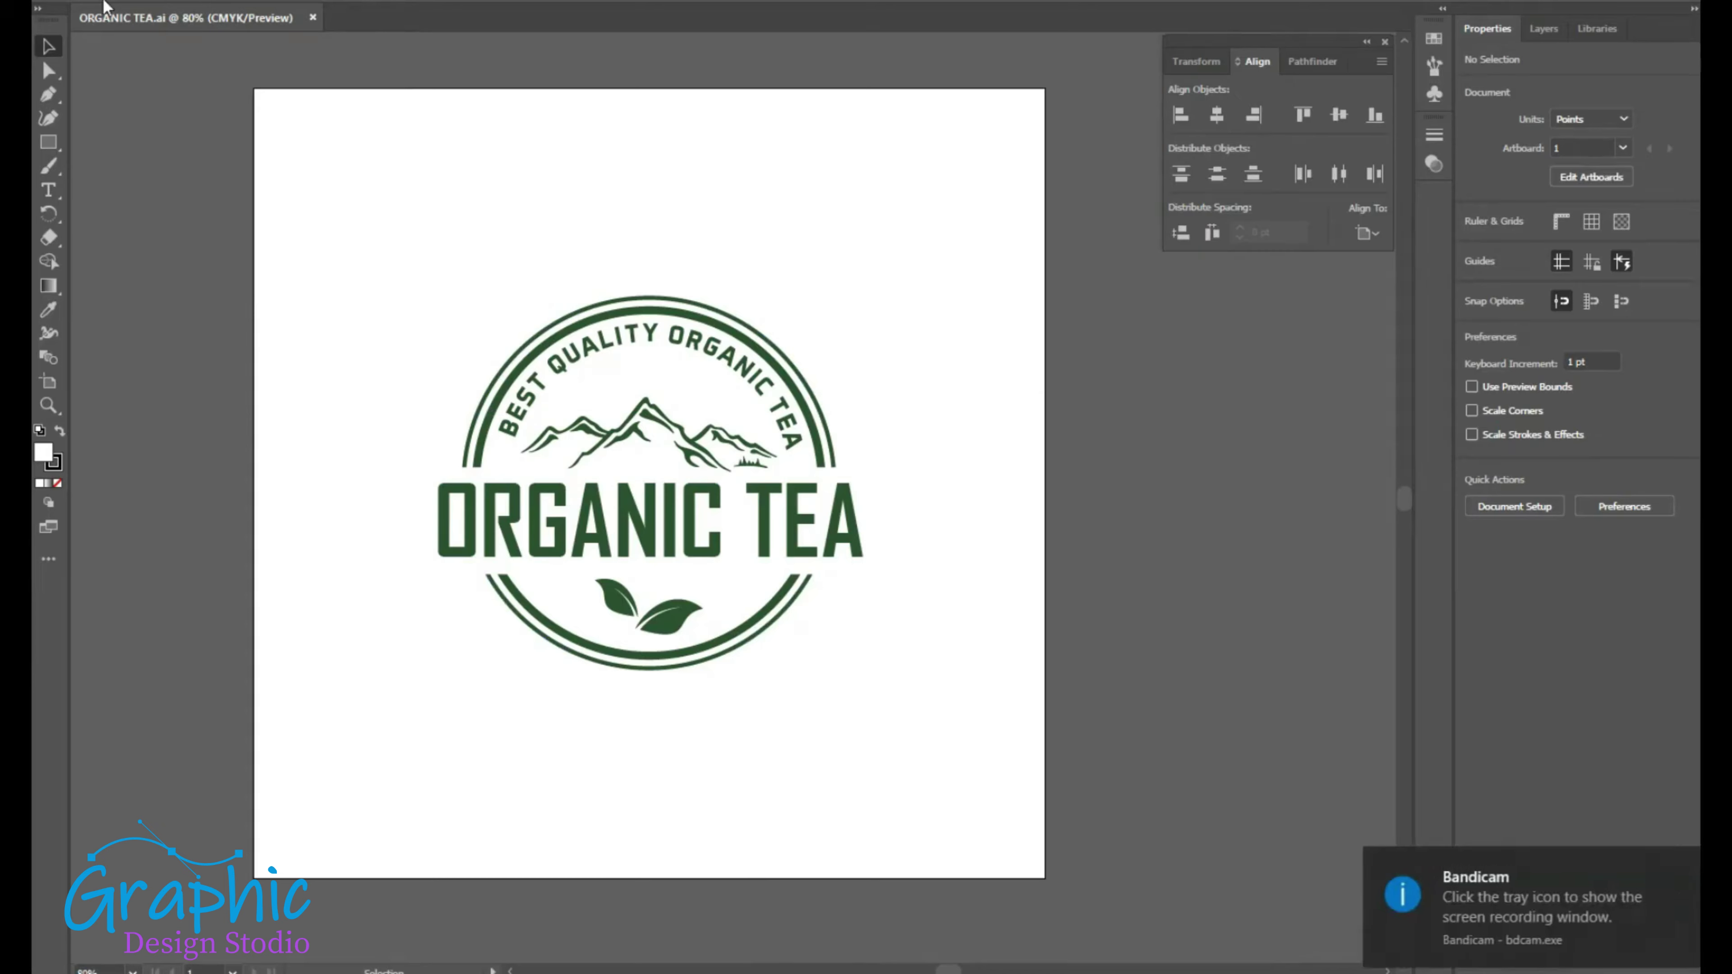
- Save the logo as ORGANIC TEA in Illustrator EPS format, using the Illustrator 10 EPS version
click(130, 4)
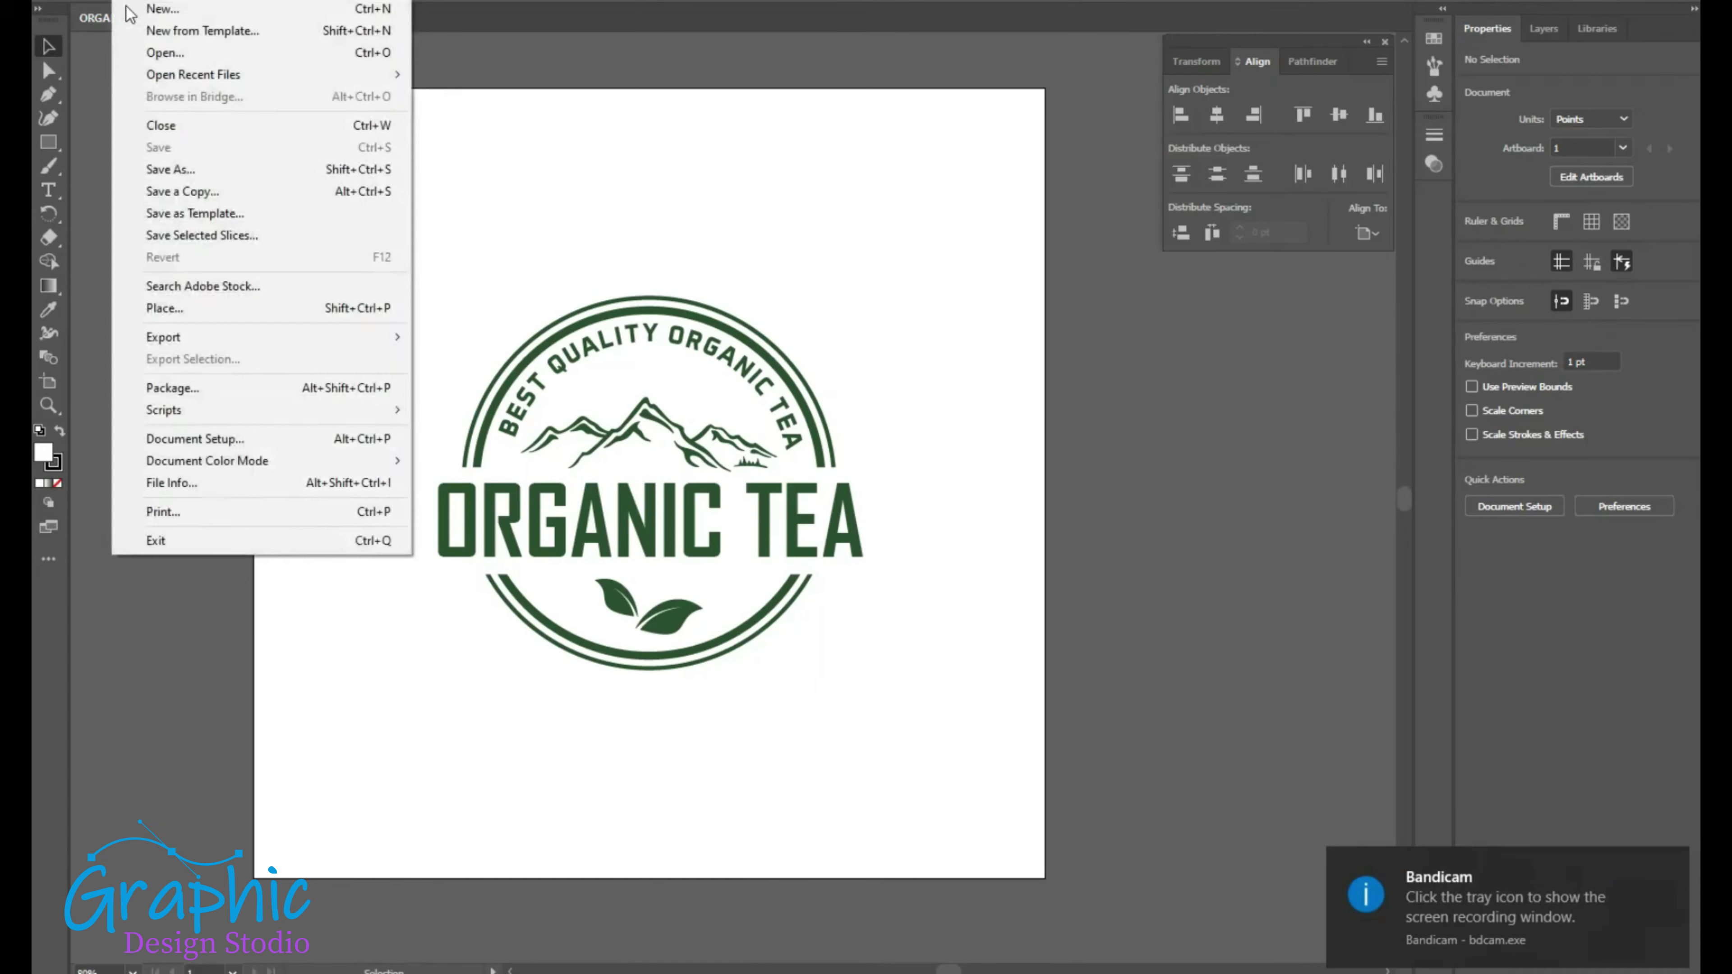
click(185, 177)
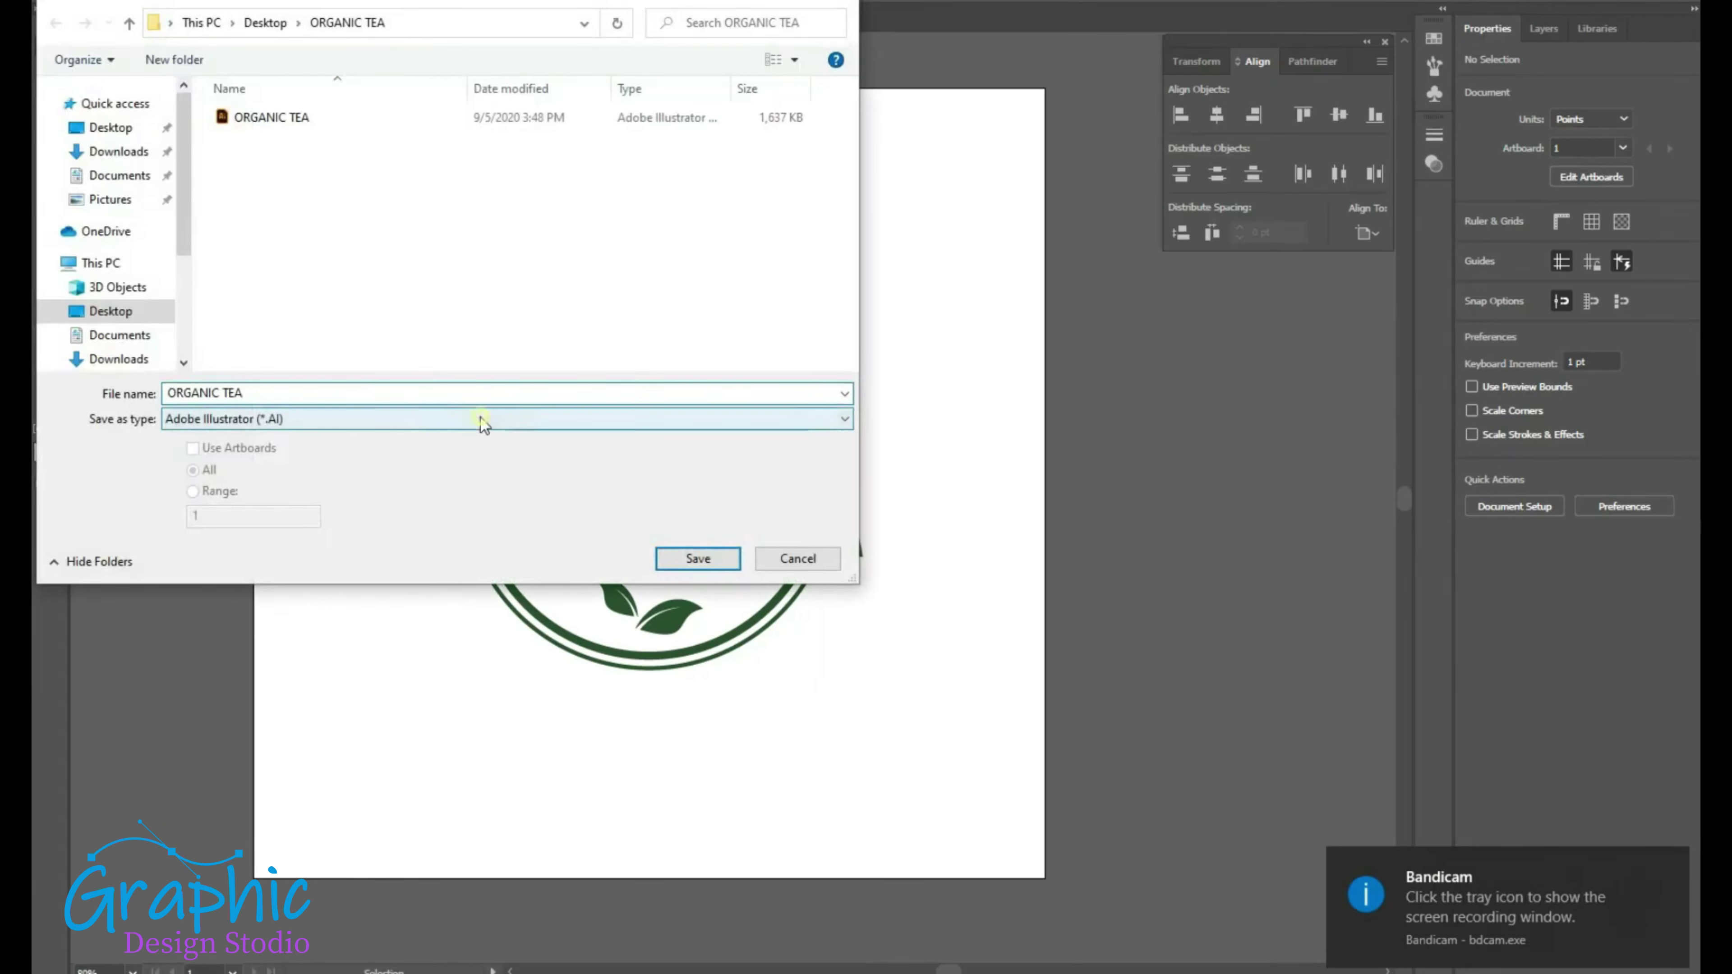
click(483, 423)
click(333, 476)
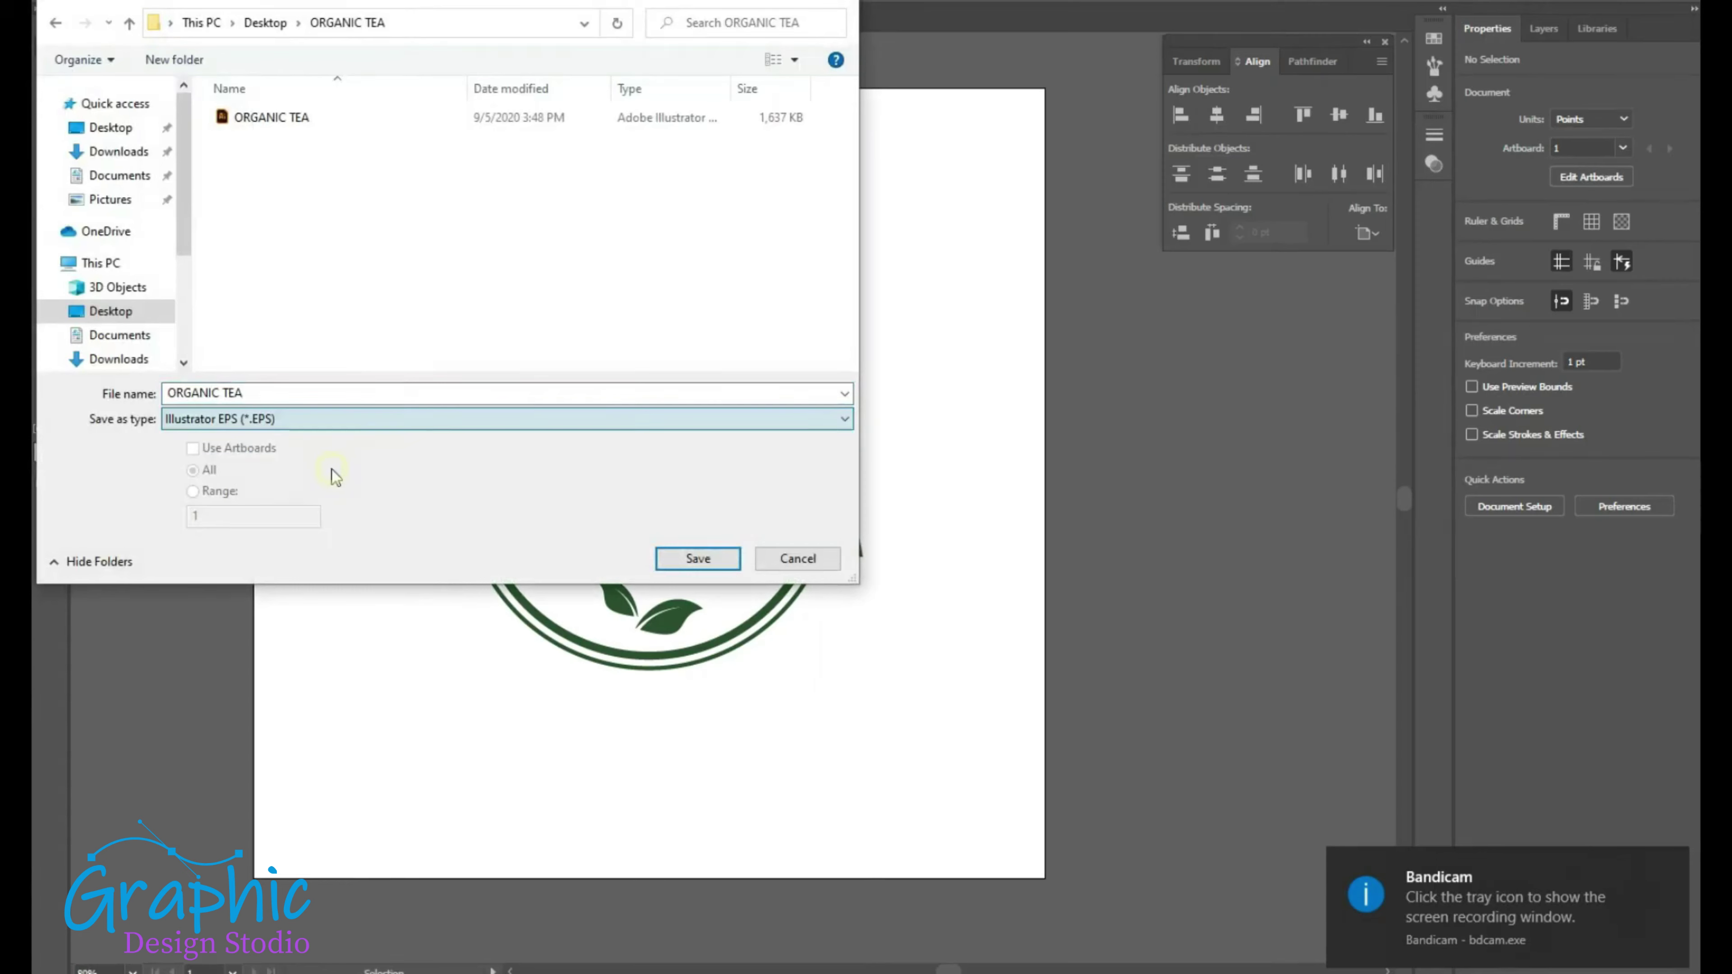
click(691, 562)
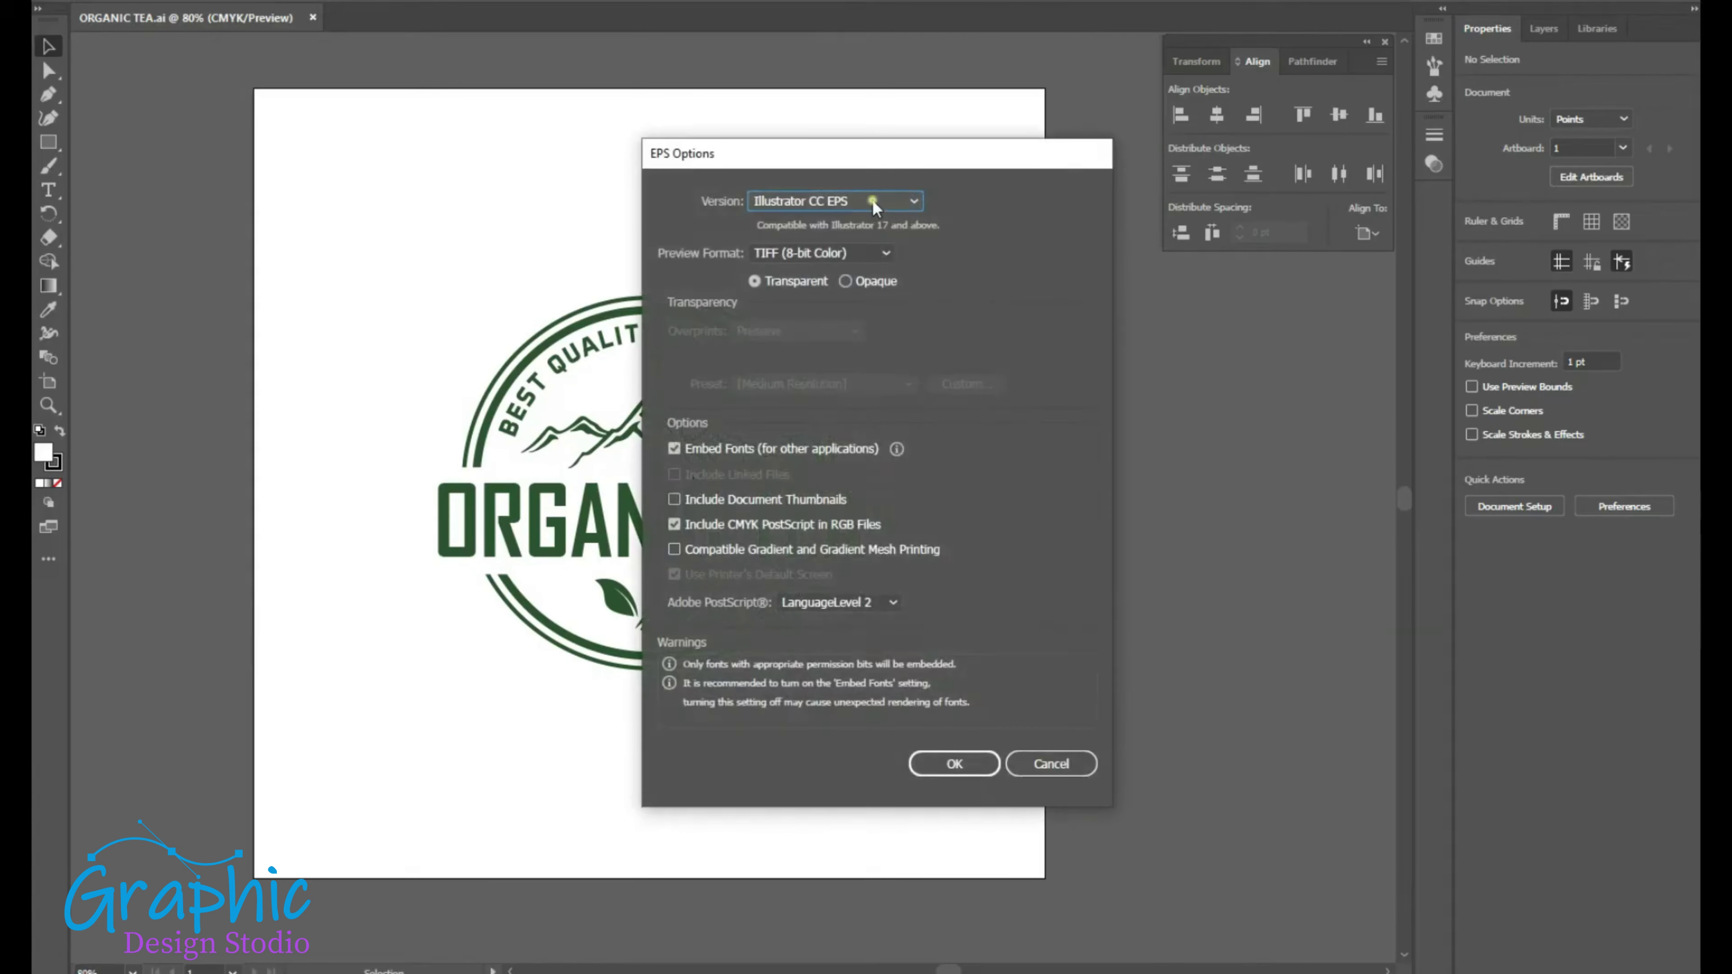
click(874, 203)
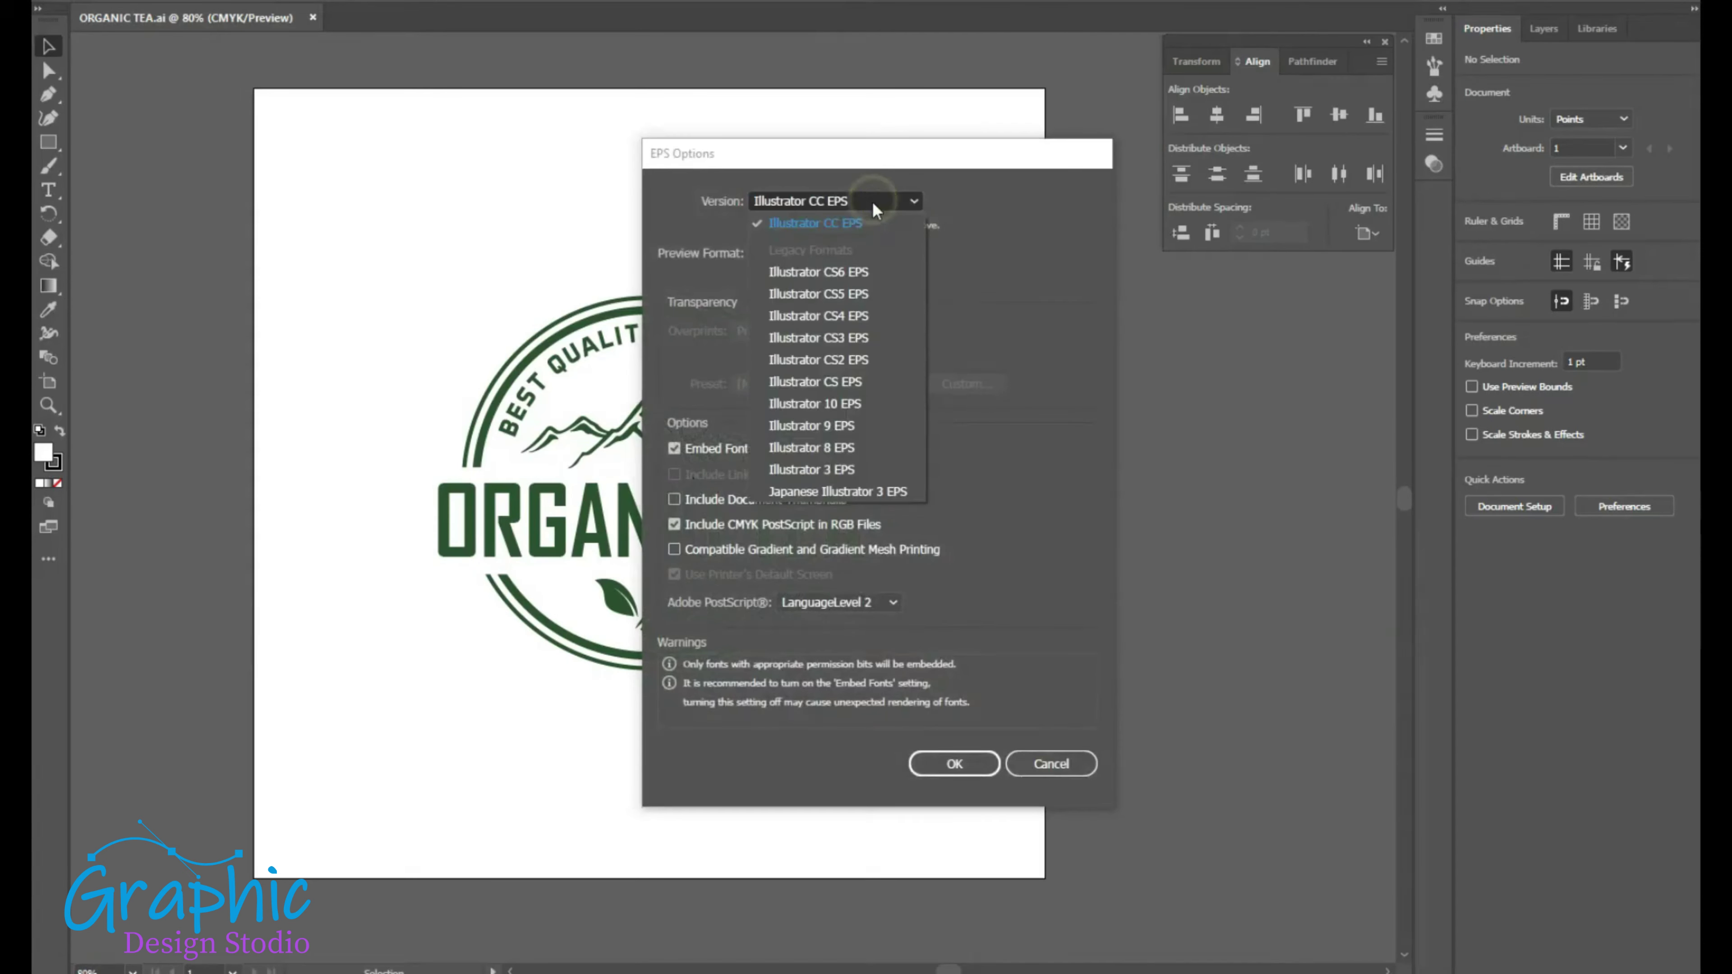
click(876, 404)
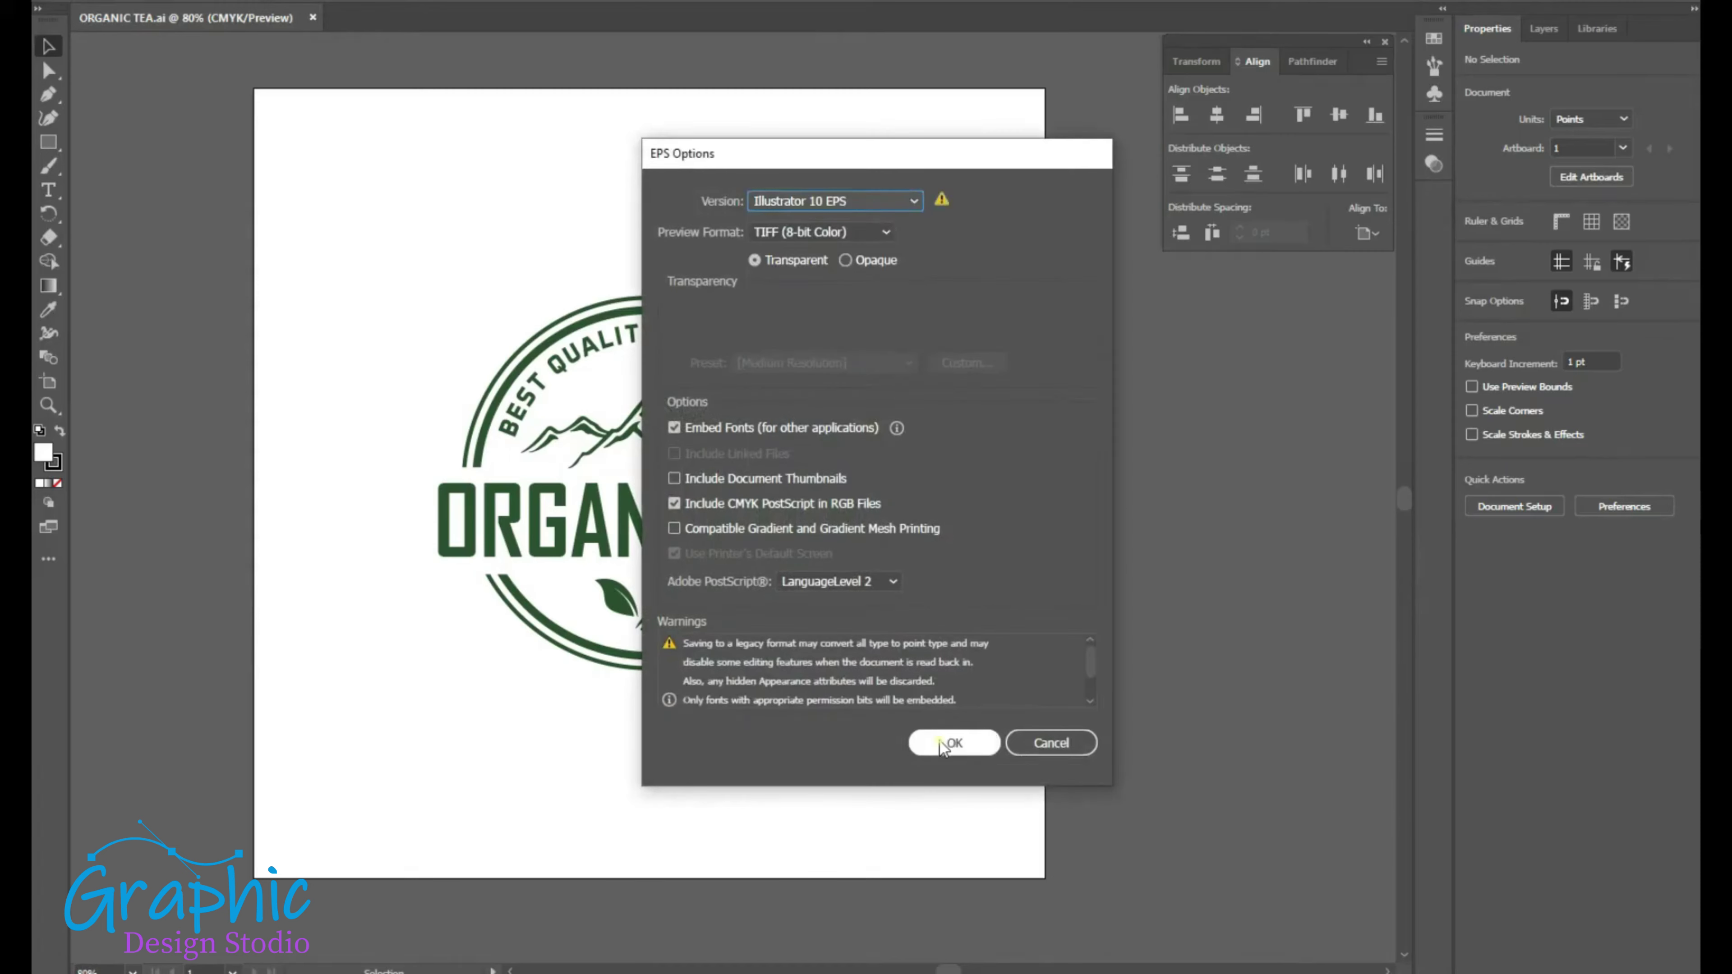
click(943, 745)
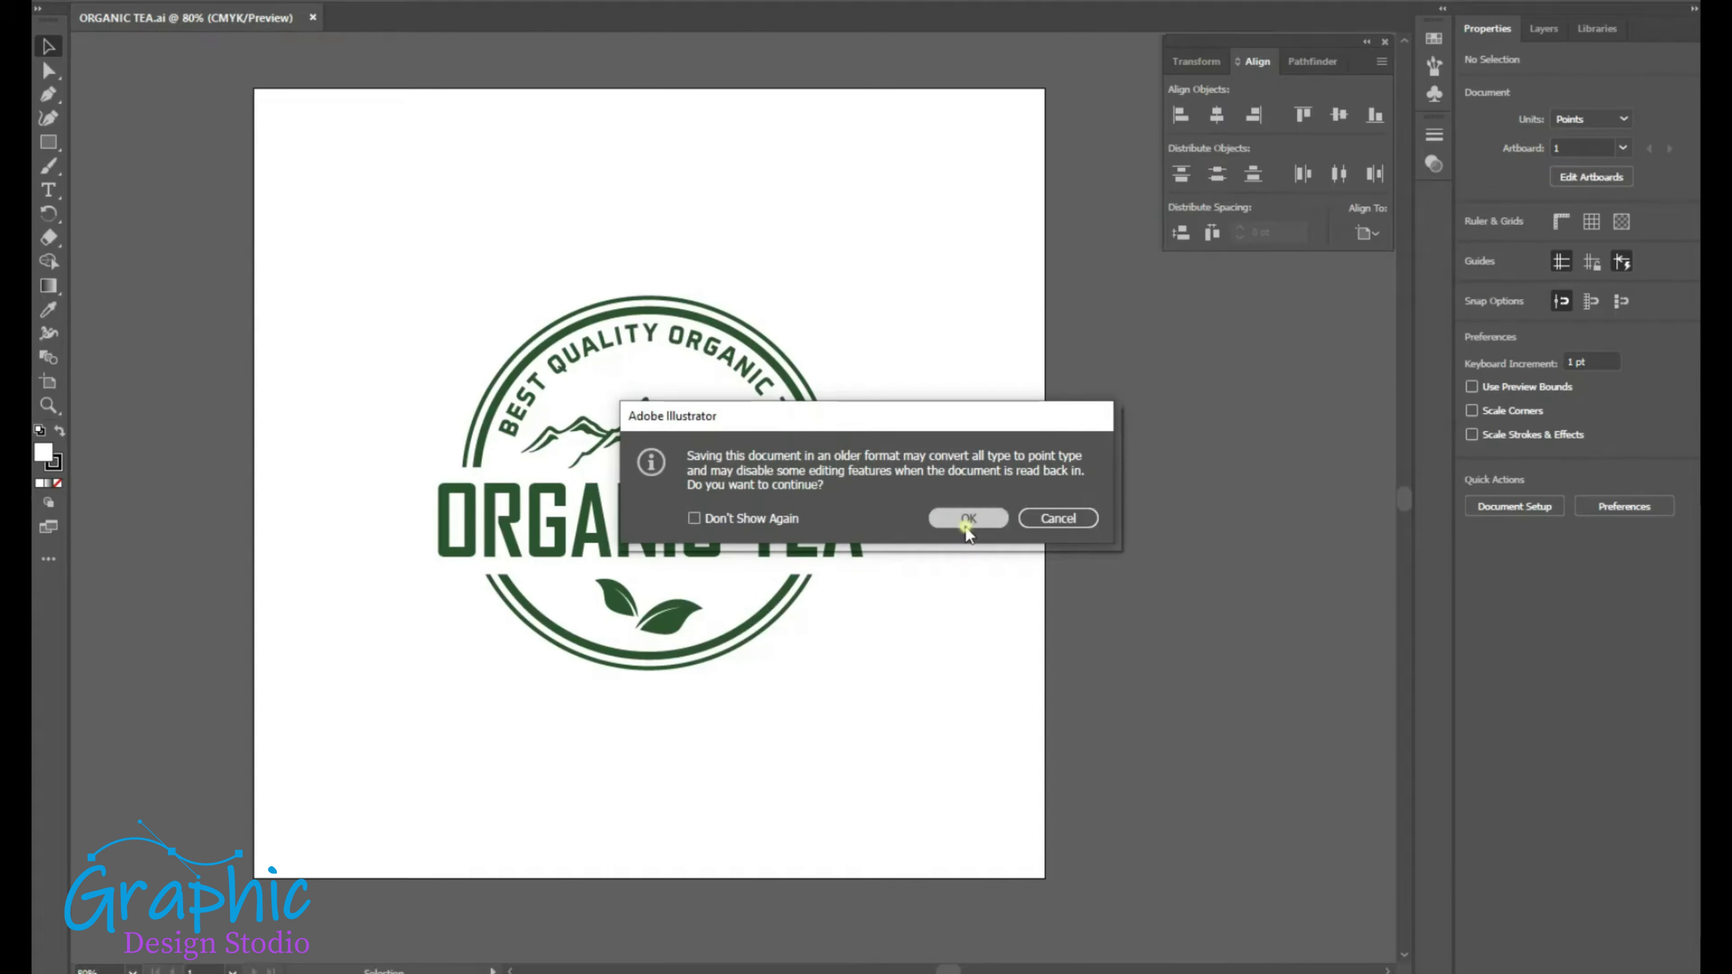
click(968, 532)
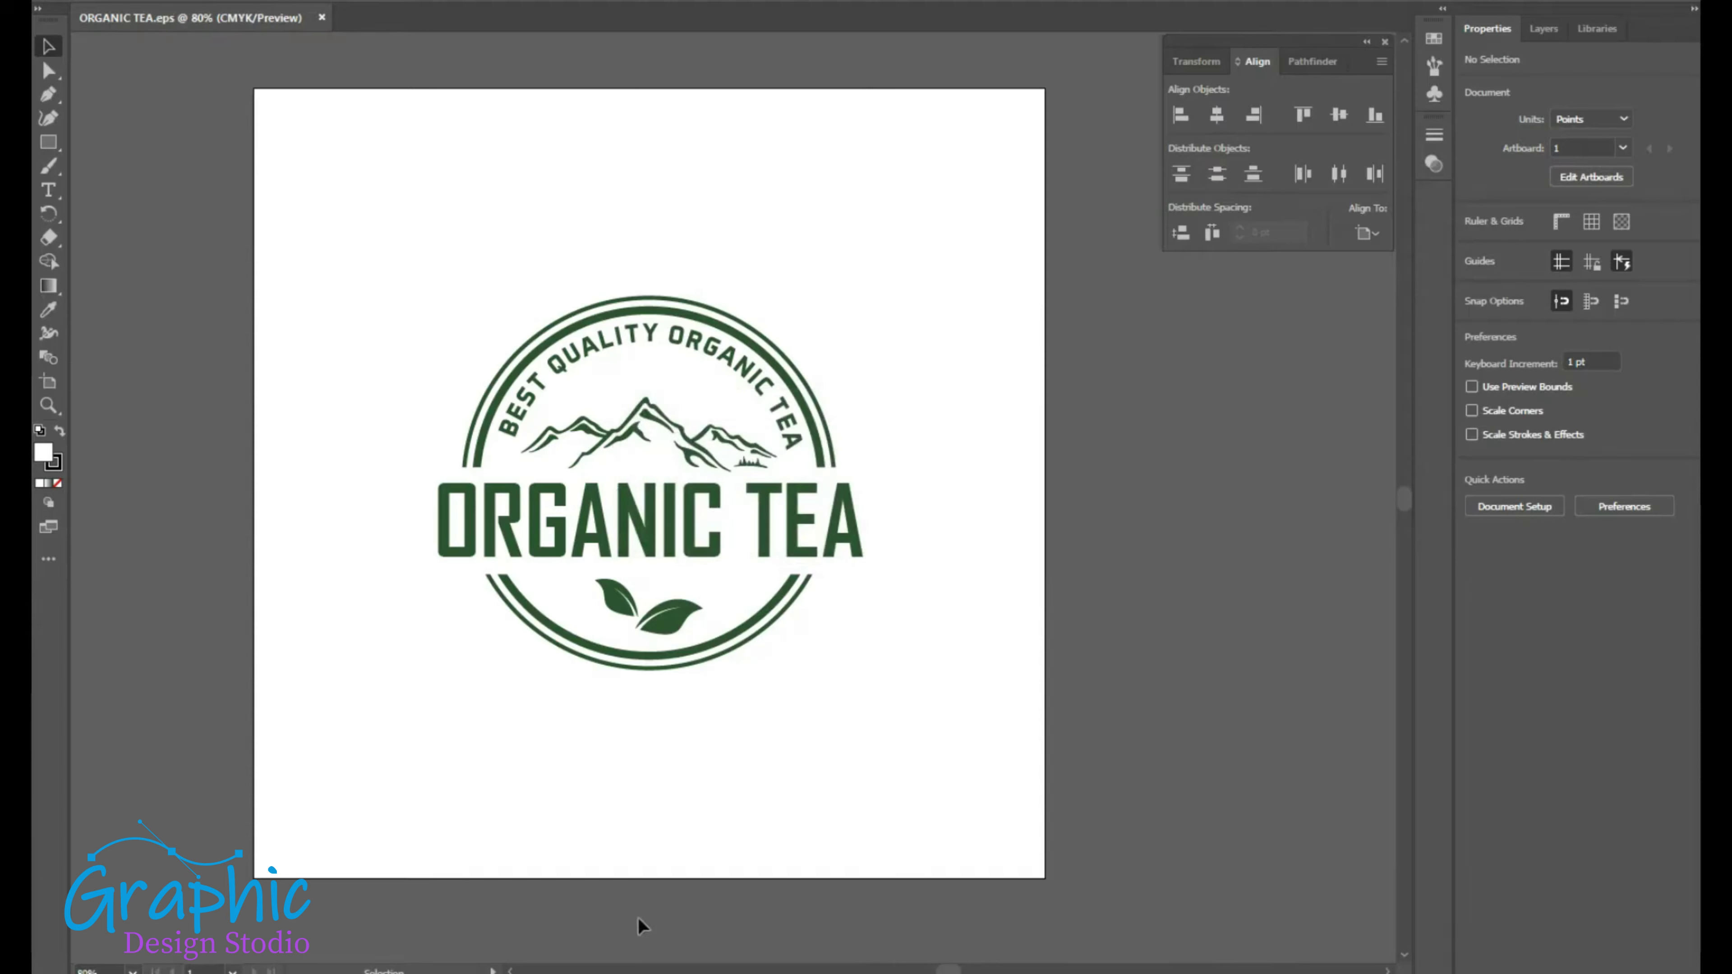
- Try to upload ORGANIC TEA.eps from its desktop folder to the Shutterstock contributor upload page and continue to content submission
click(590, 973)
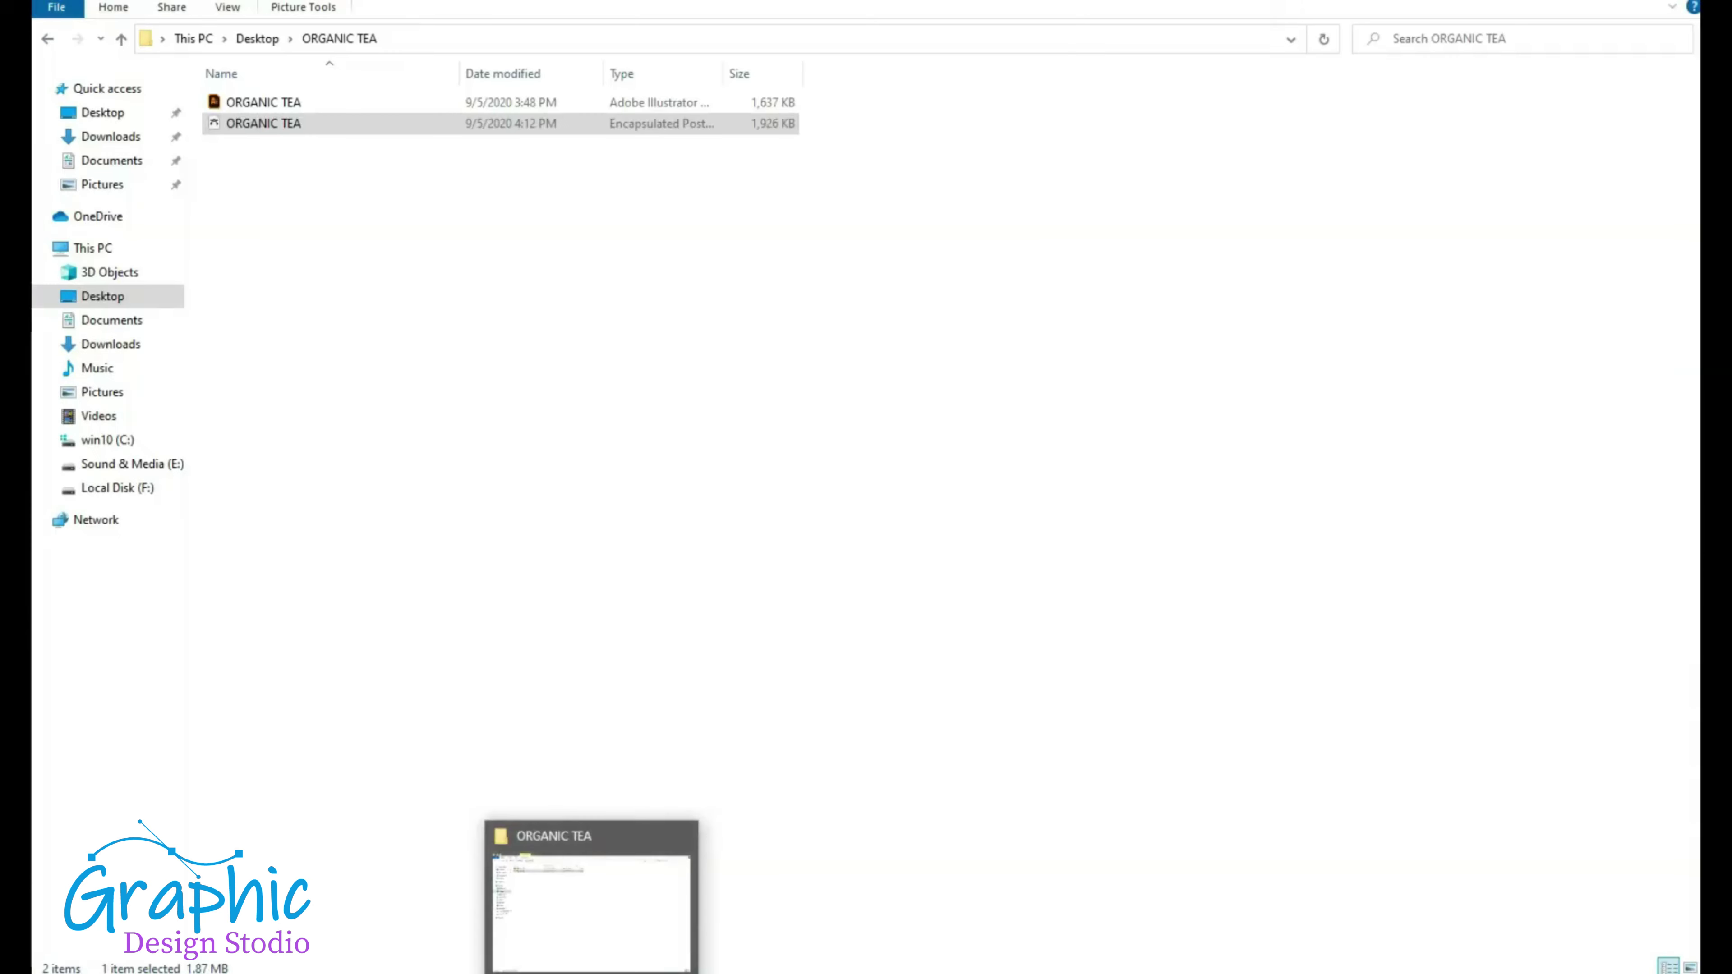
key(alt+Tab)
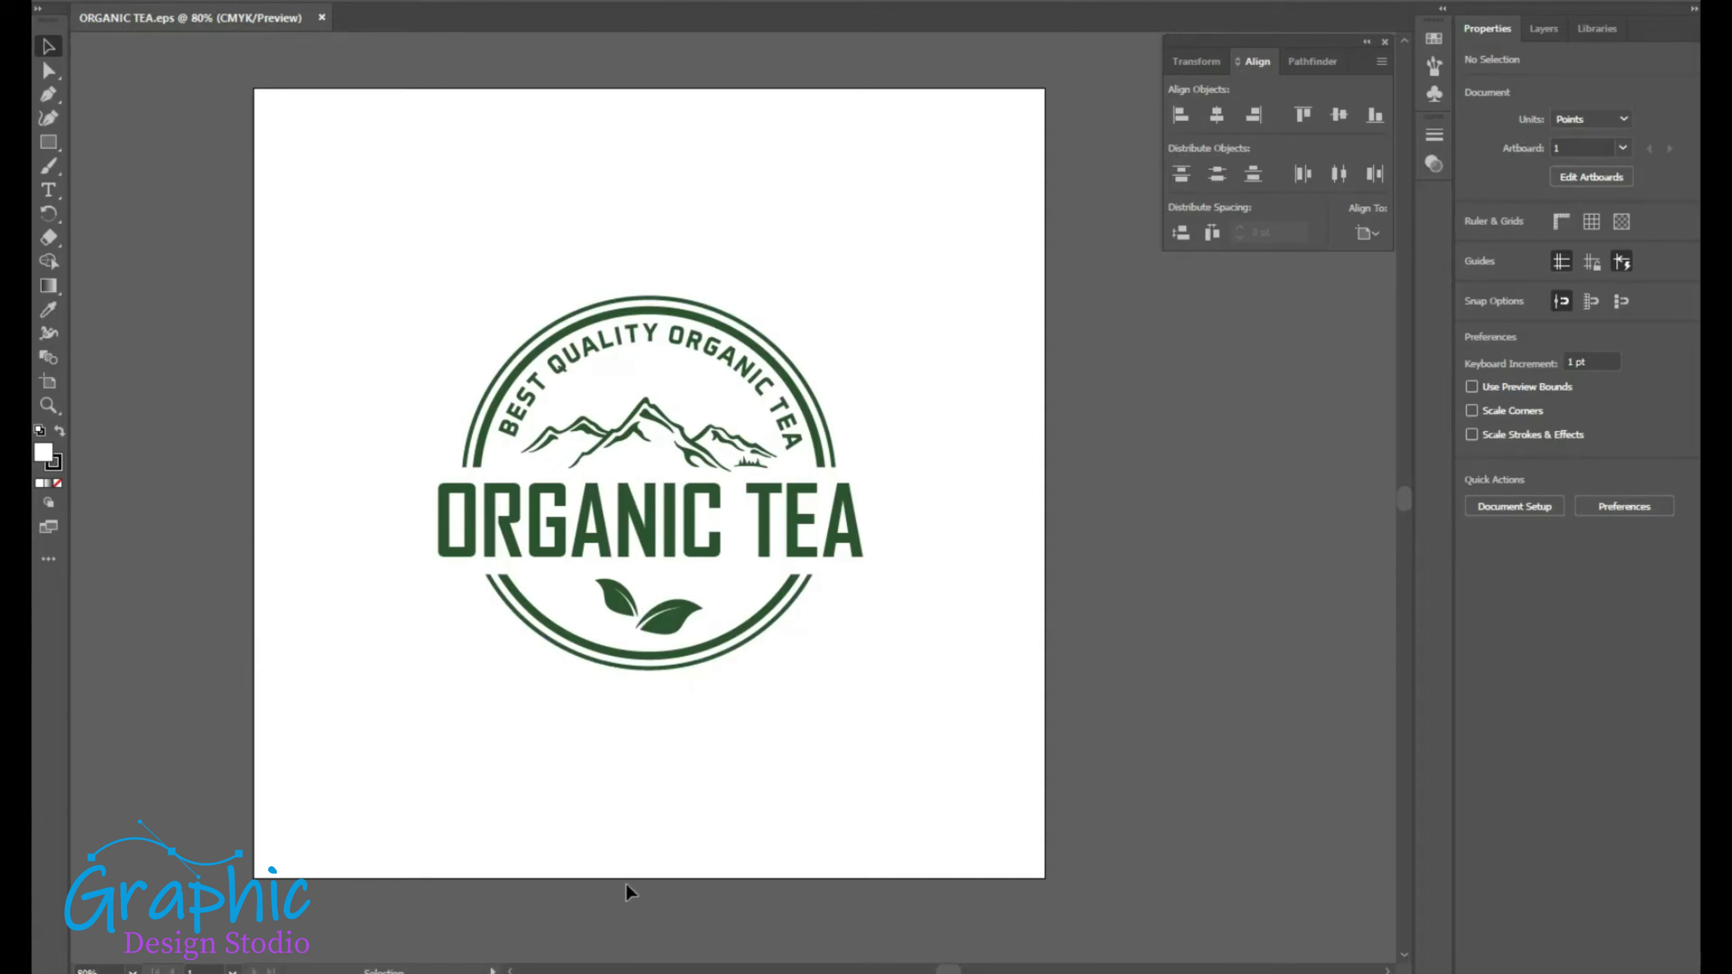
key(alt+Tab)
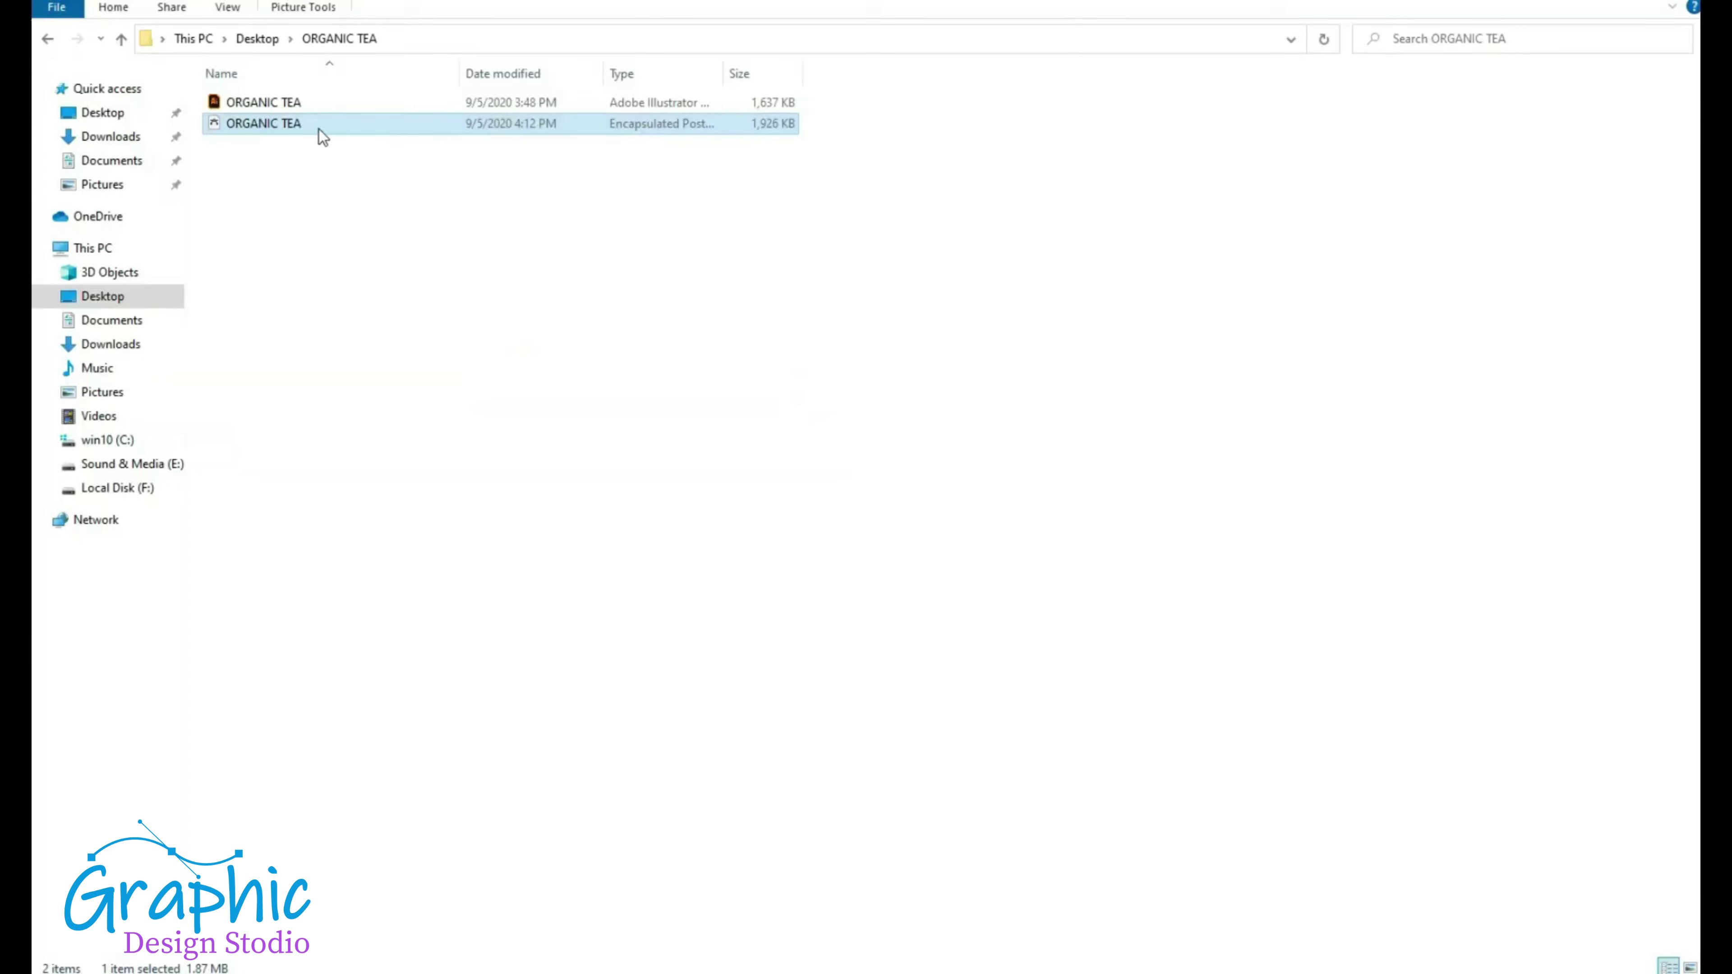
drag(340, 135, 667, 545)
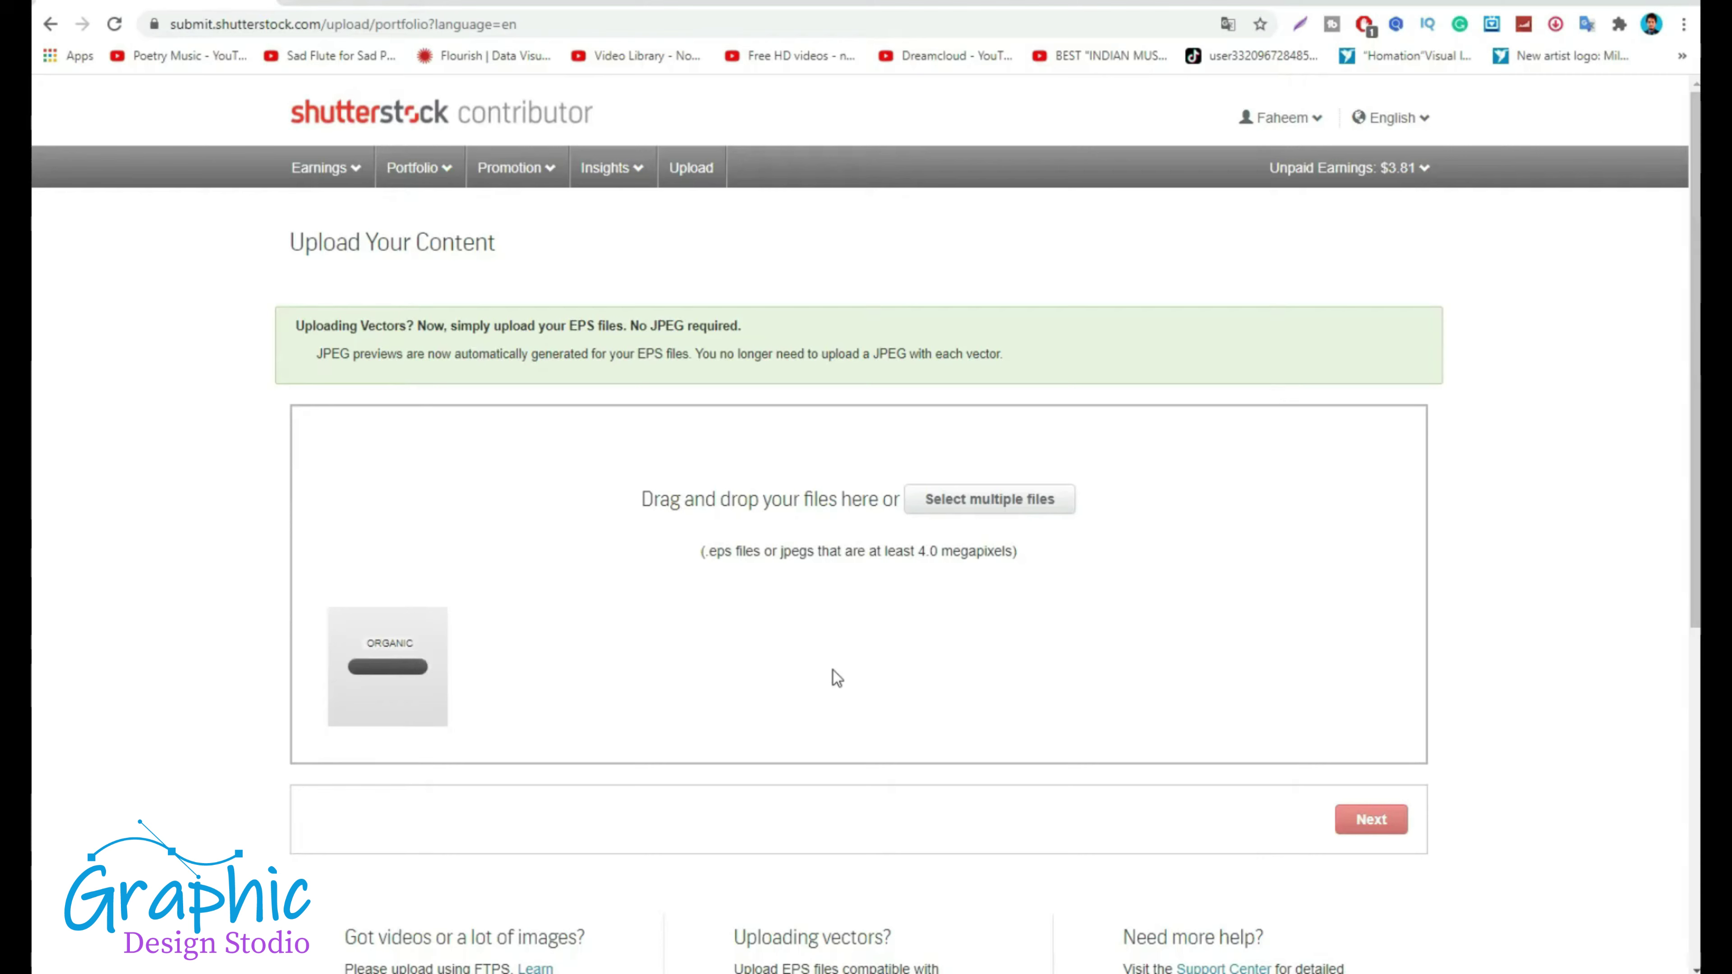
click(1356, 827)
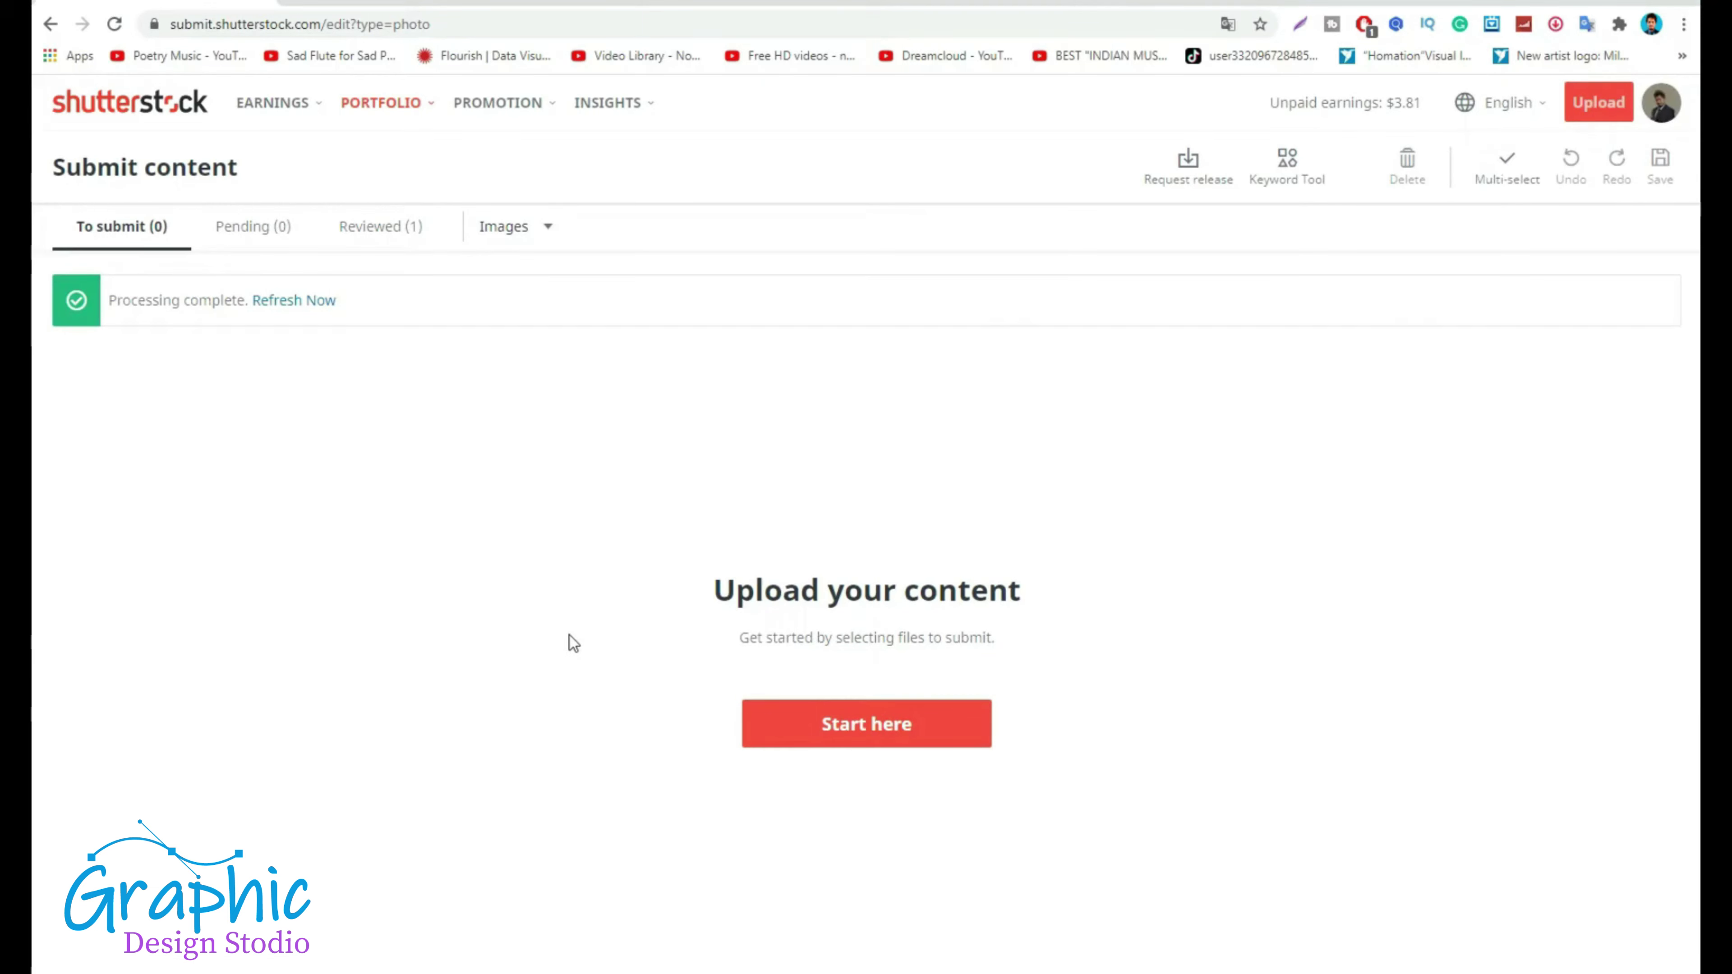
- Refresh the list of content to submit and read the upload error details
click(322, 302)
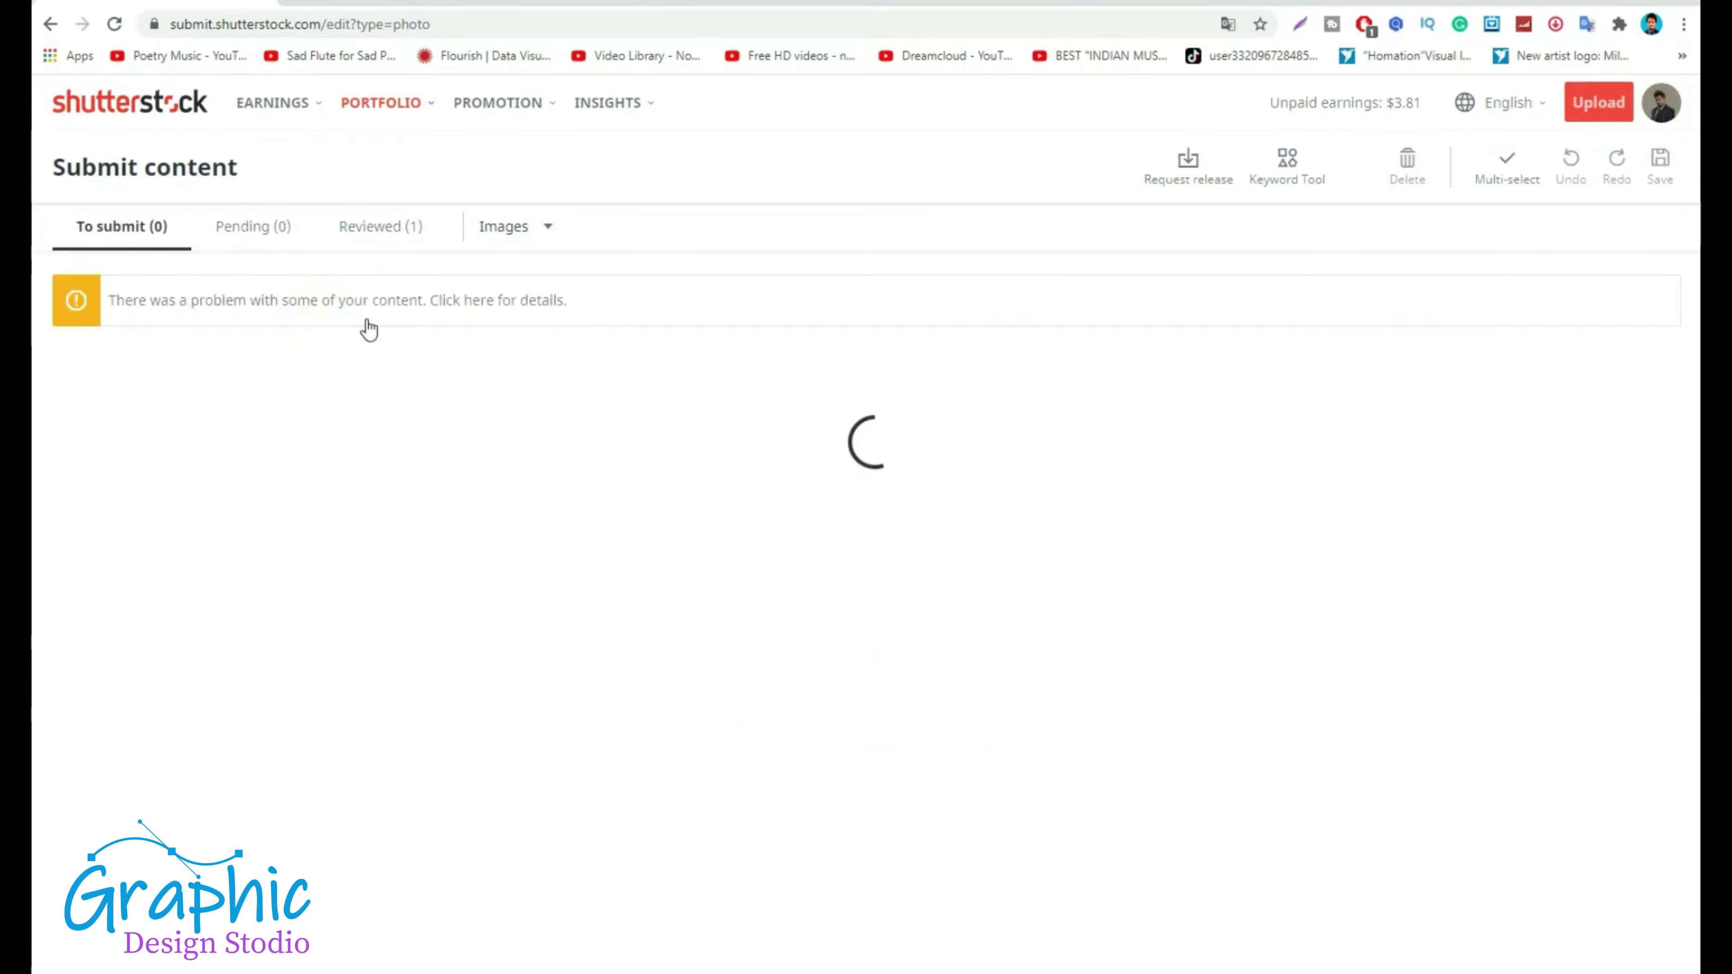
click(217, 311)
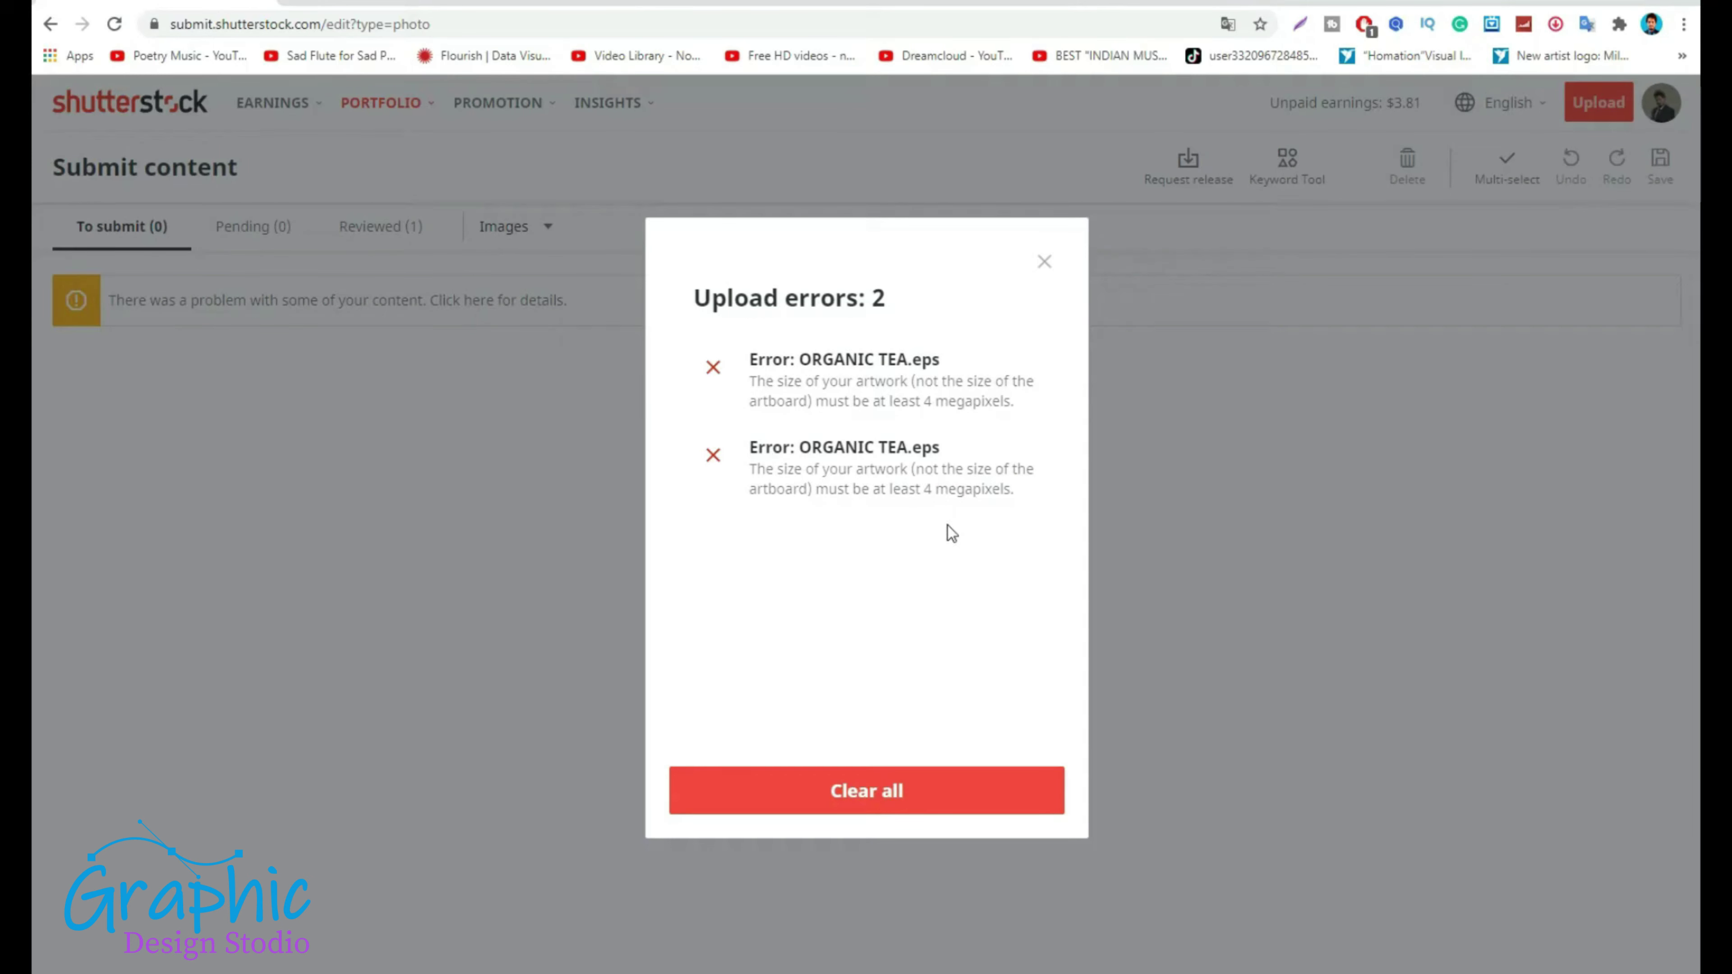
click(1046, 262)
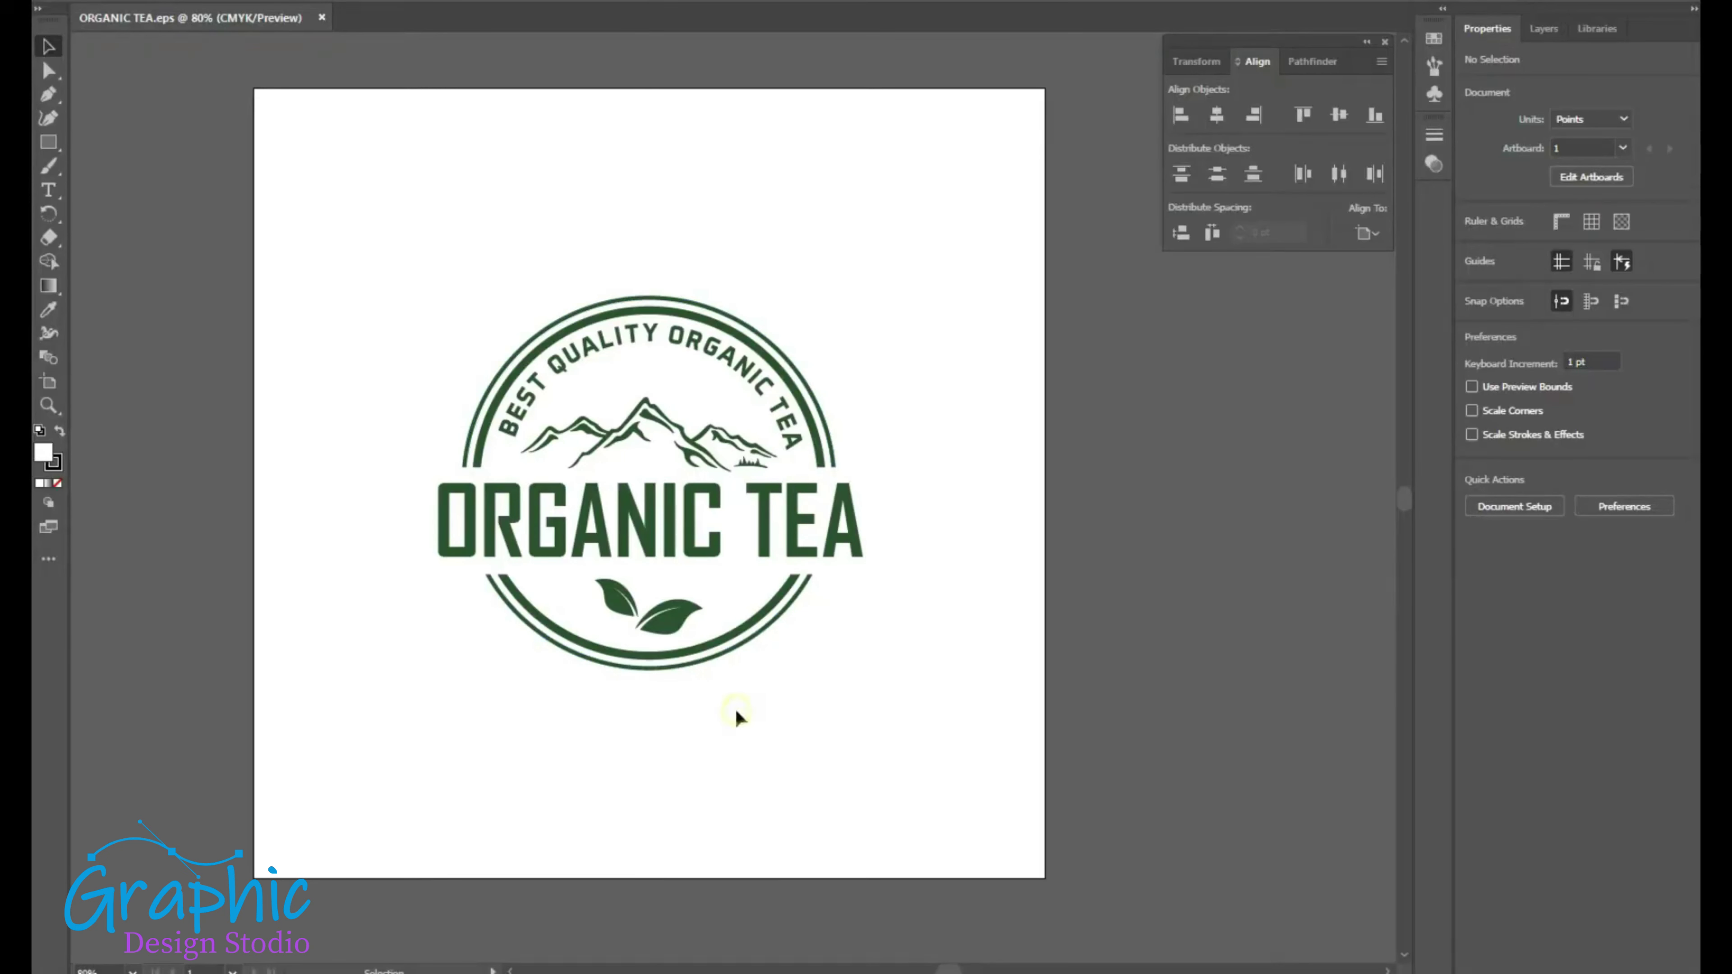
- Switch to Illustrator and create a new document measured in pixels, 4800 px wide and 4800 px high
click(126, 4)
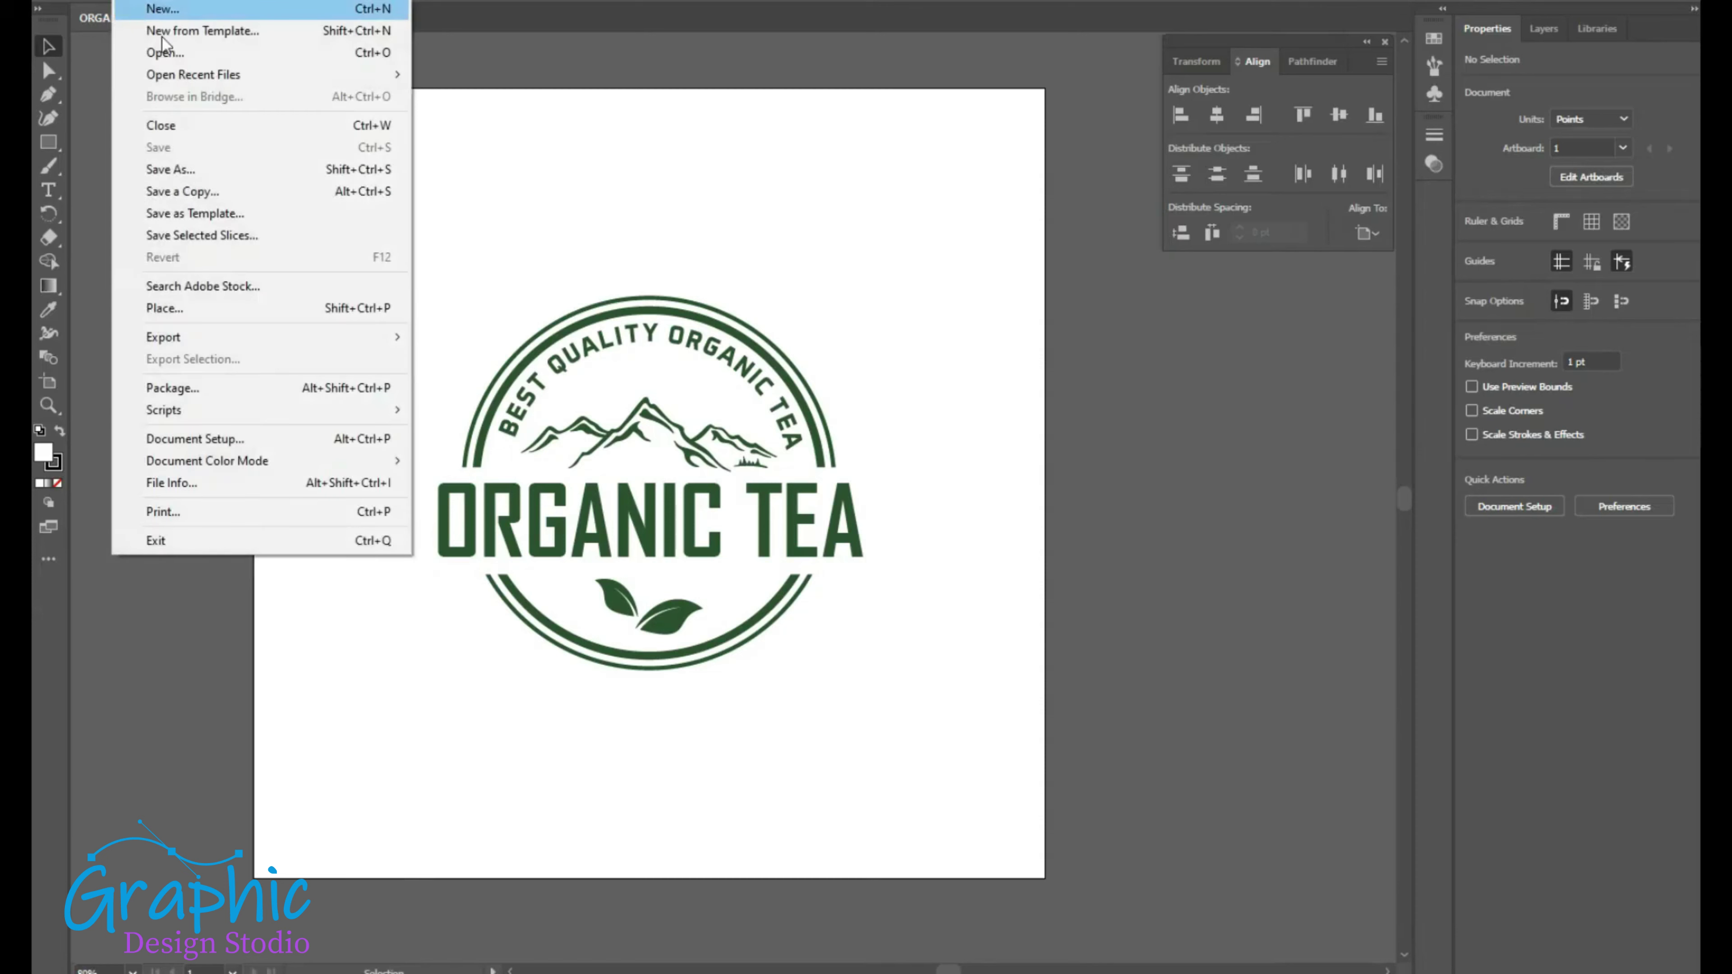
click(464, 177)
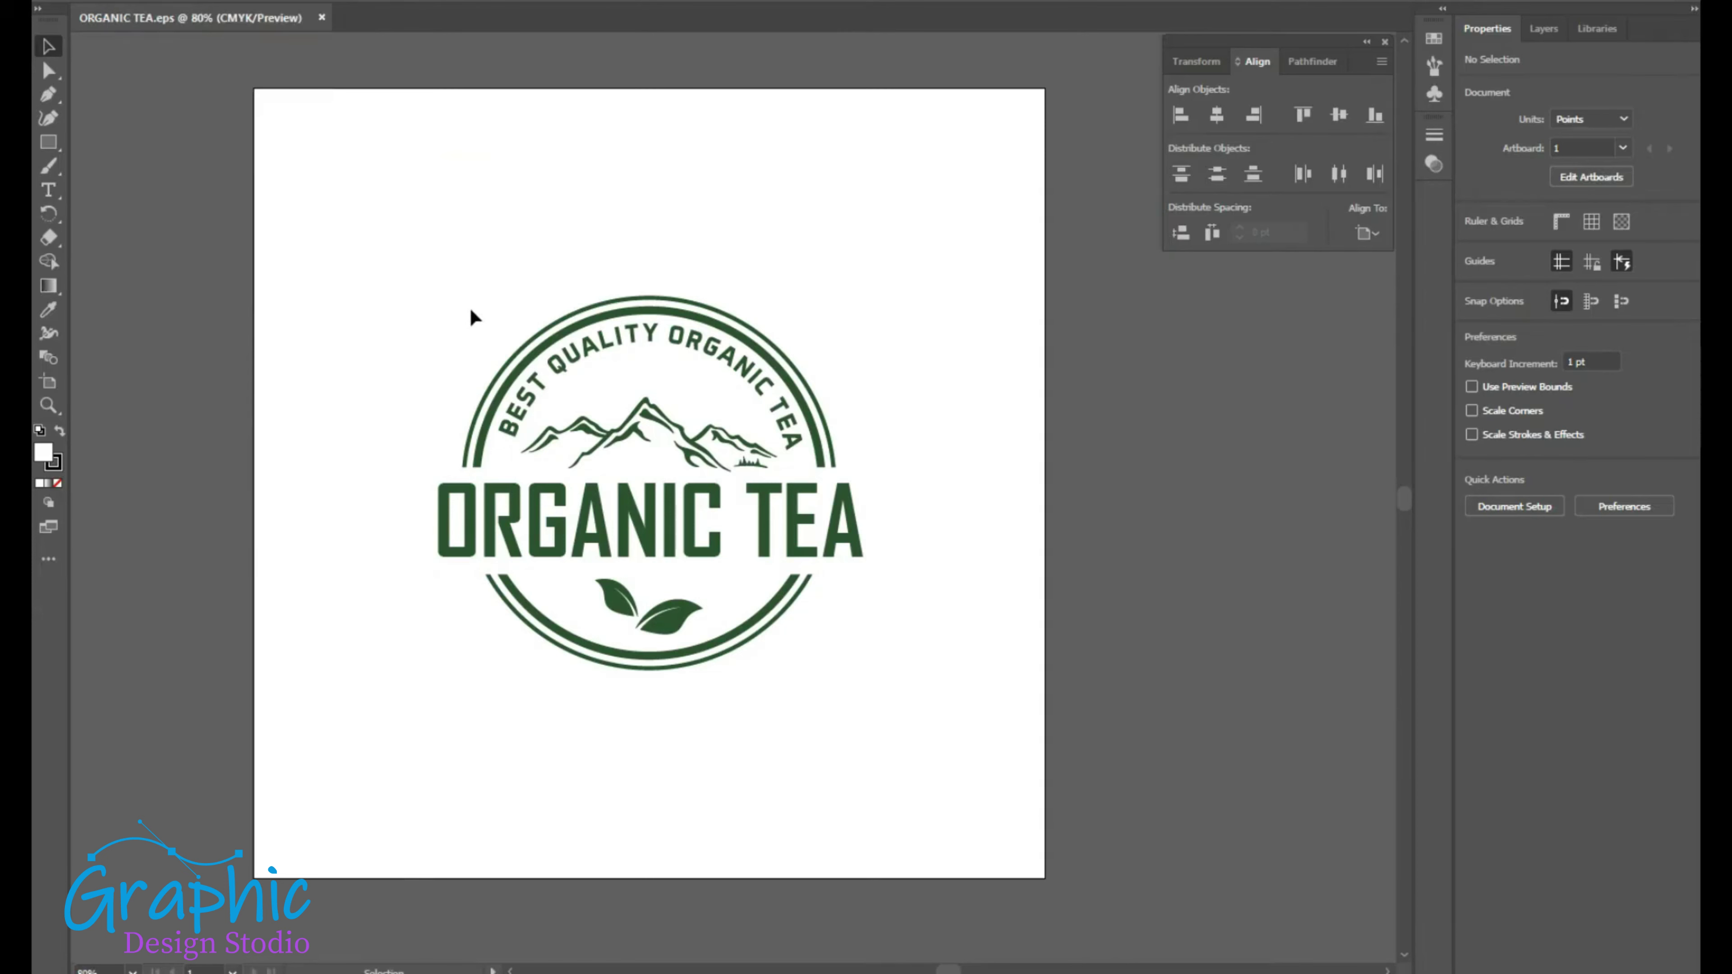
click(126, 4)
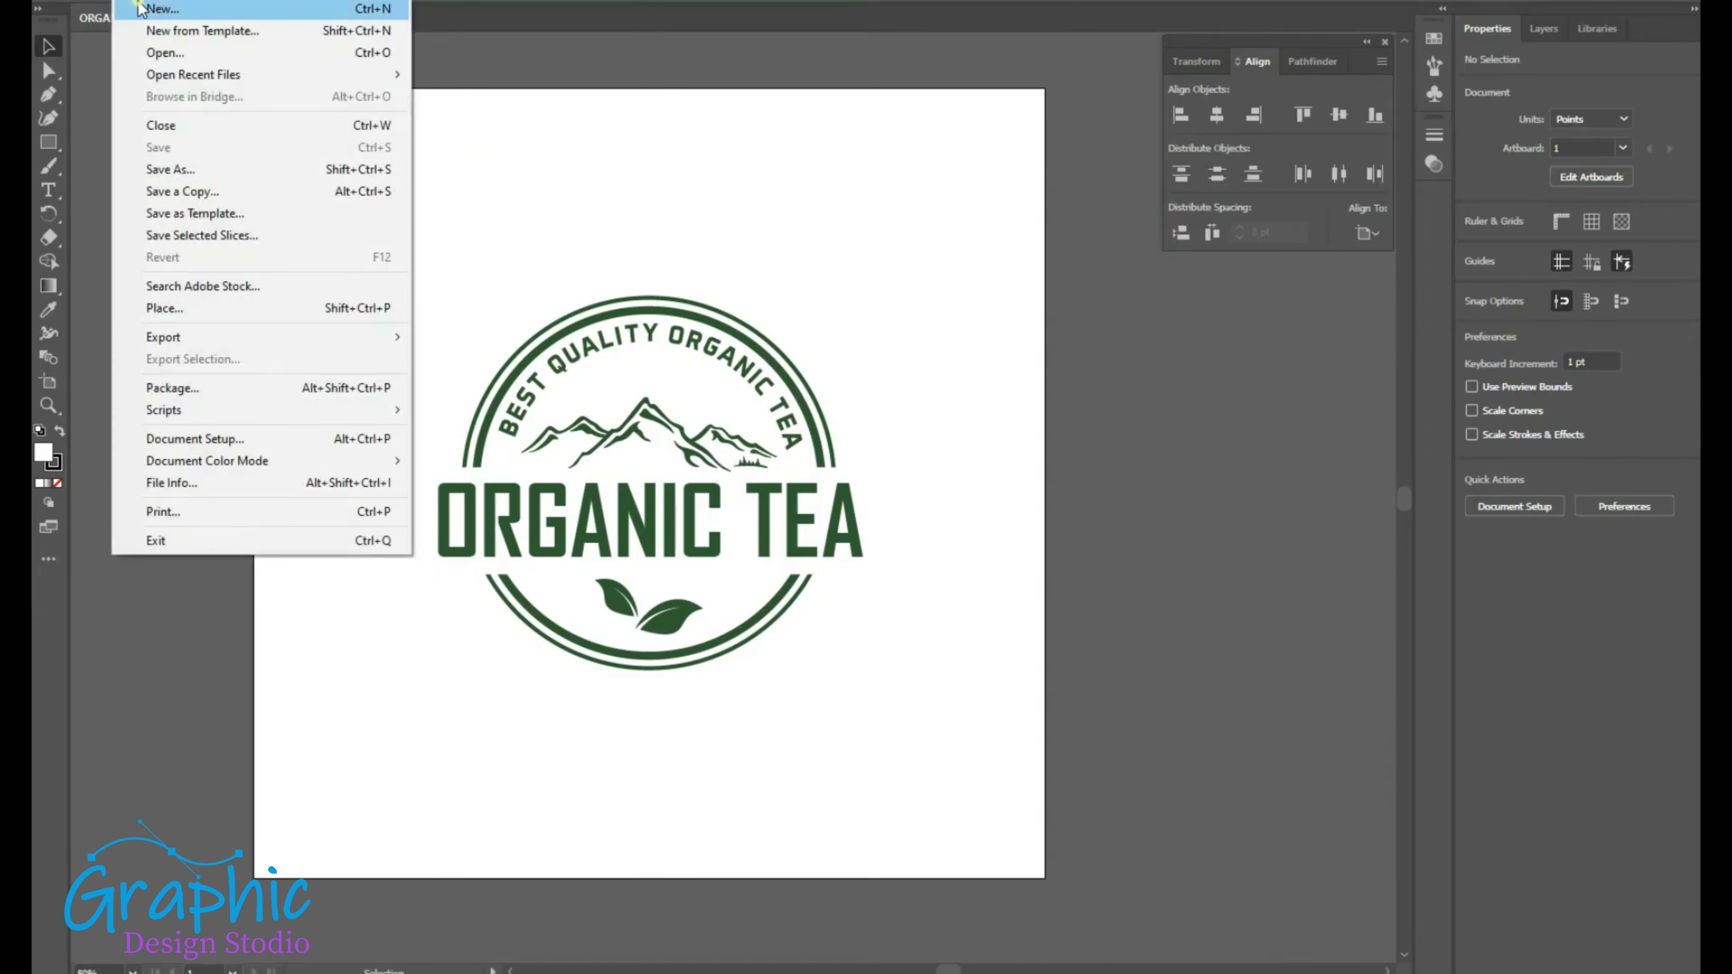
click(827, 235)
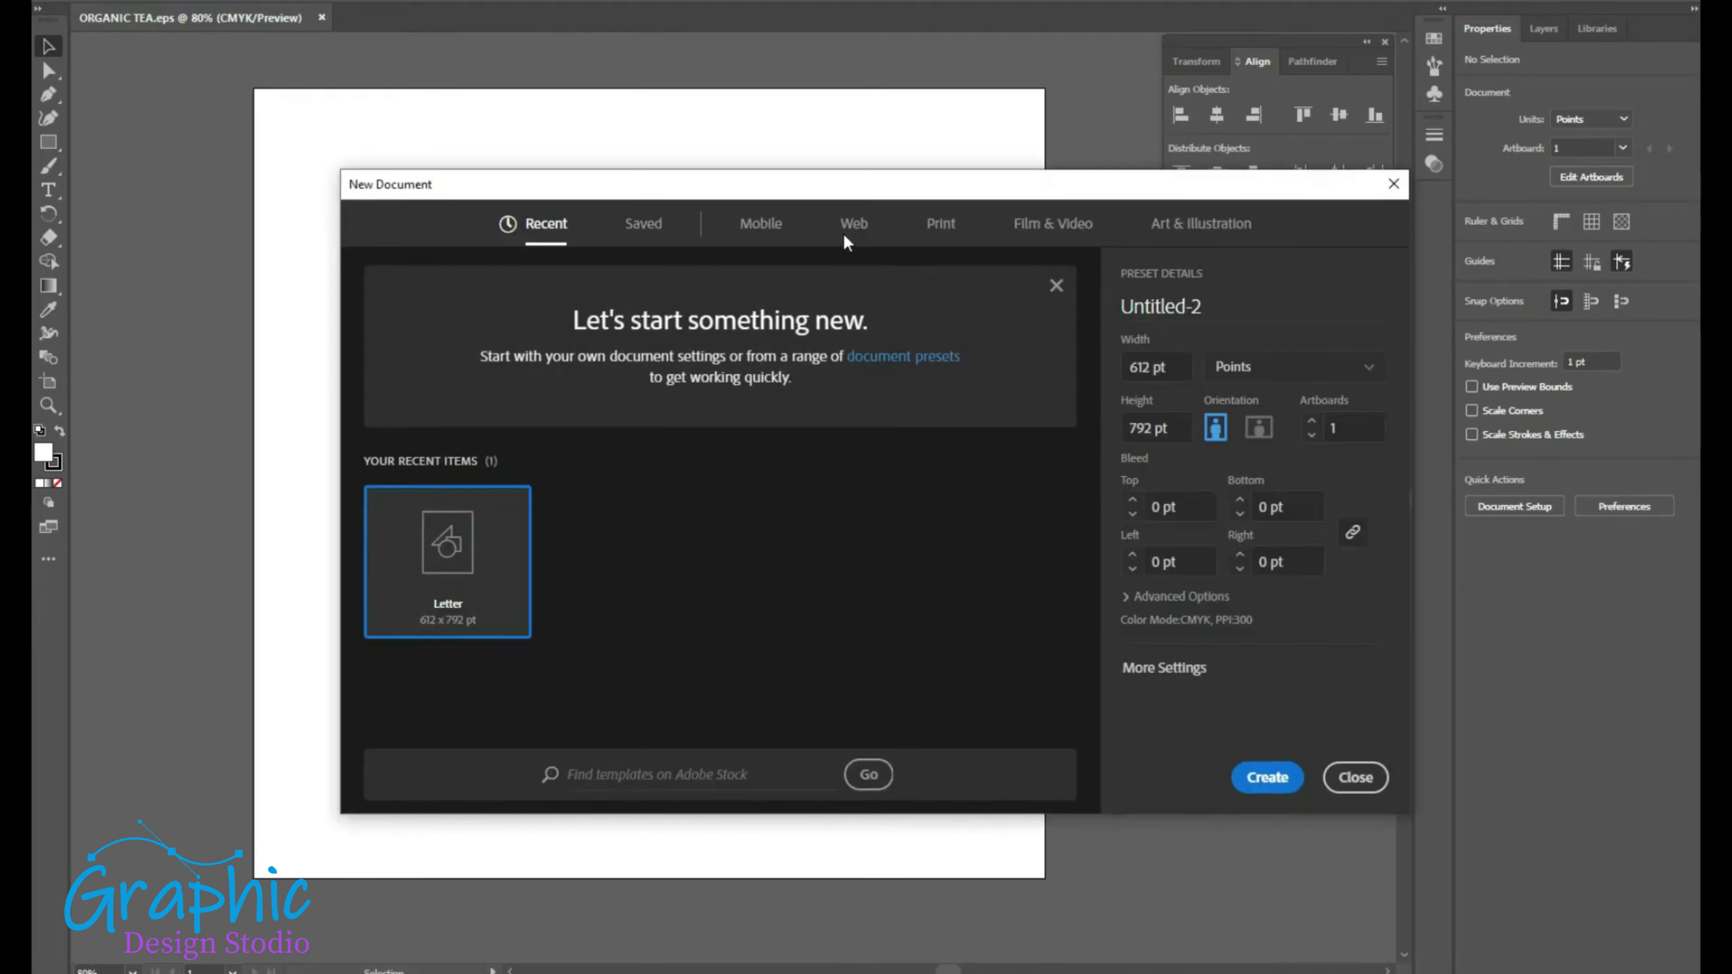
click(1371, 365)
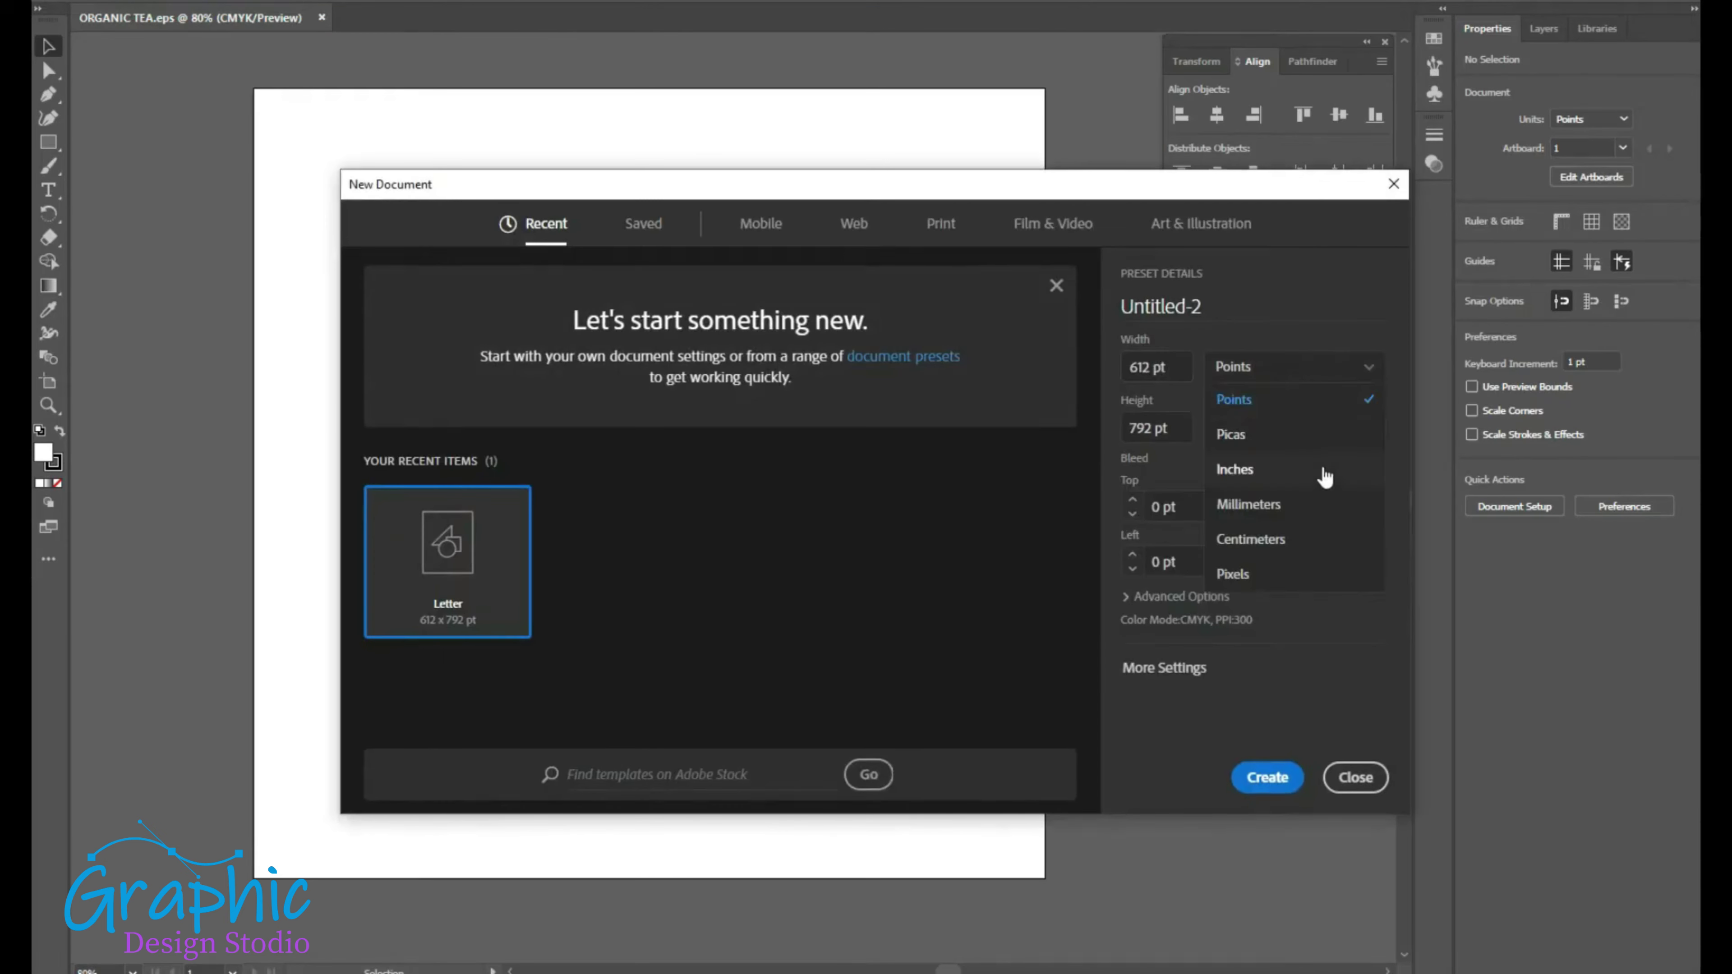
click(1268, 566)
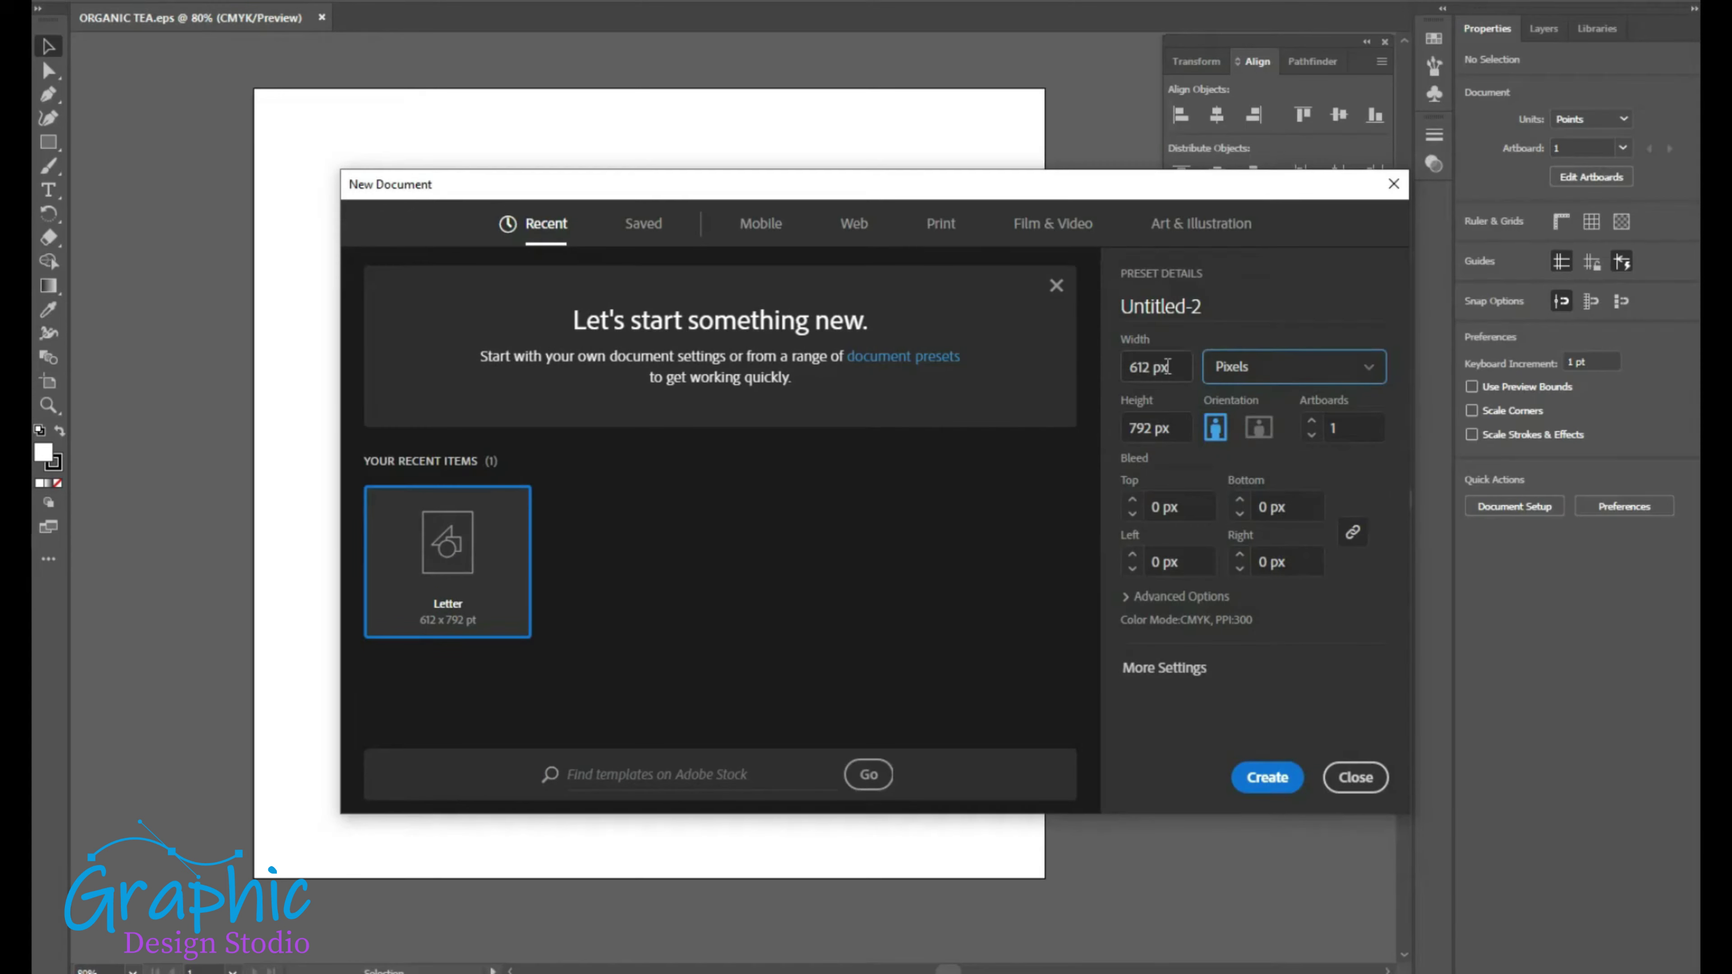
double_click(1149, 366)
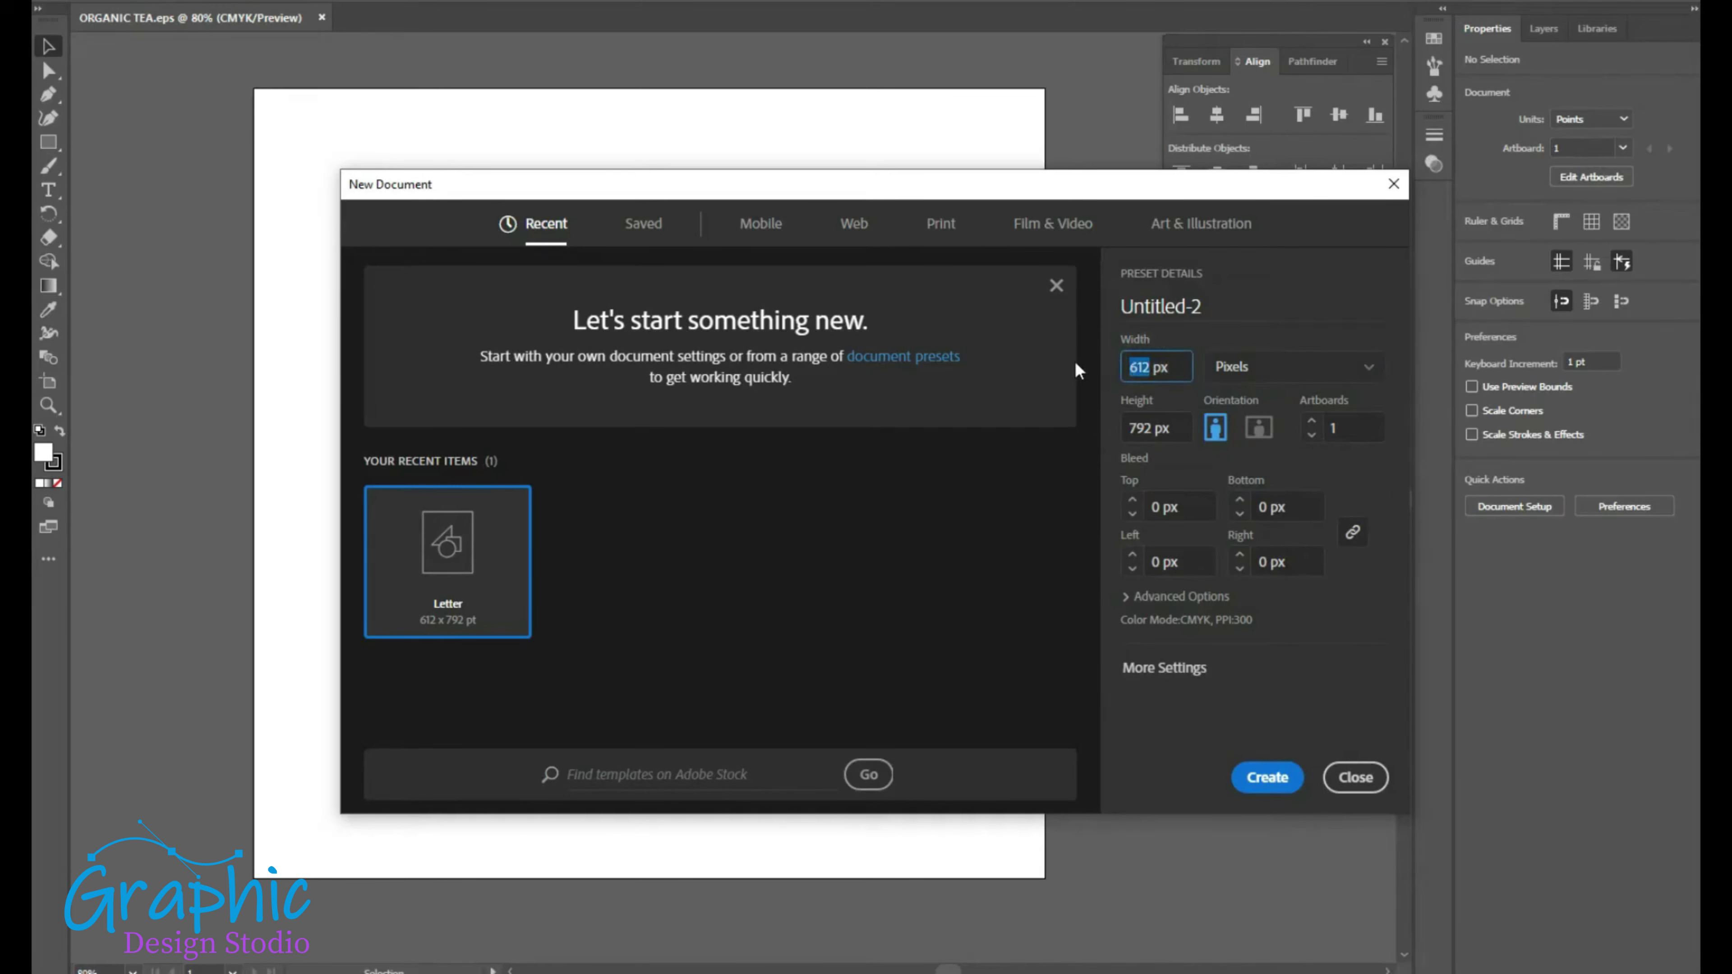
text(4800)
double_click(1156, 429)
text(1)
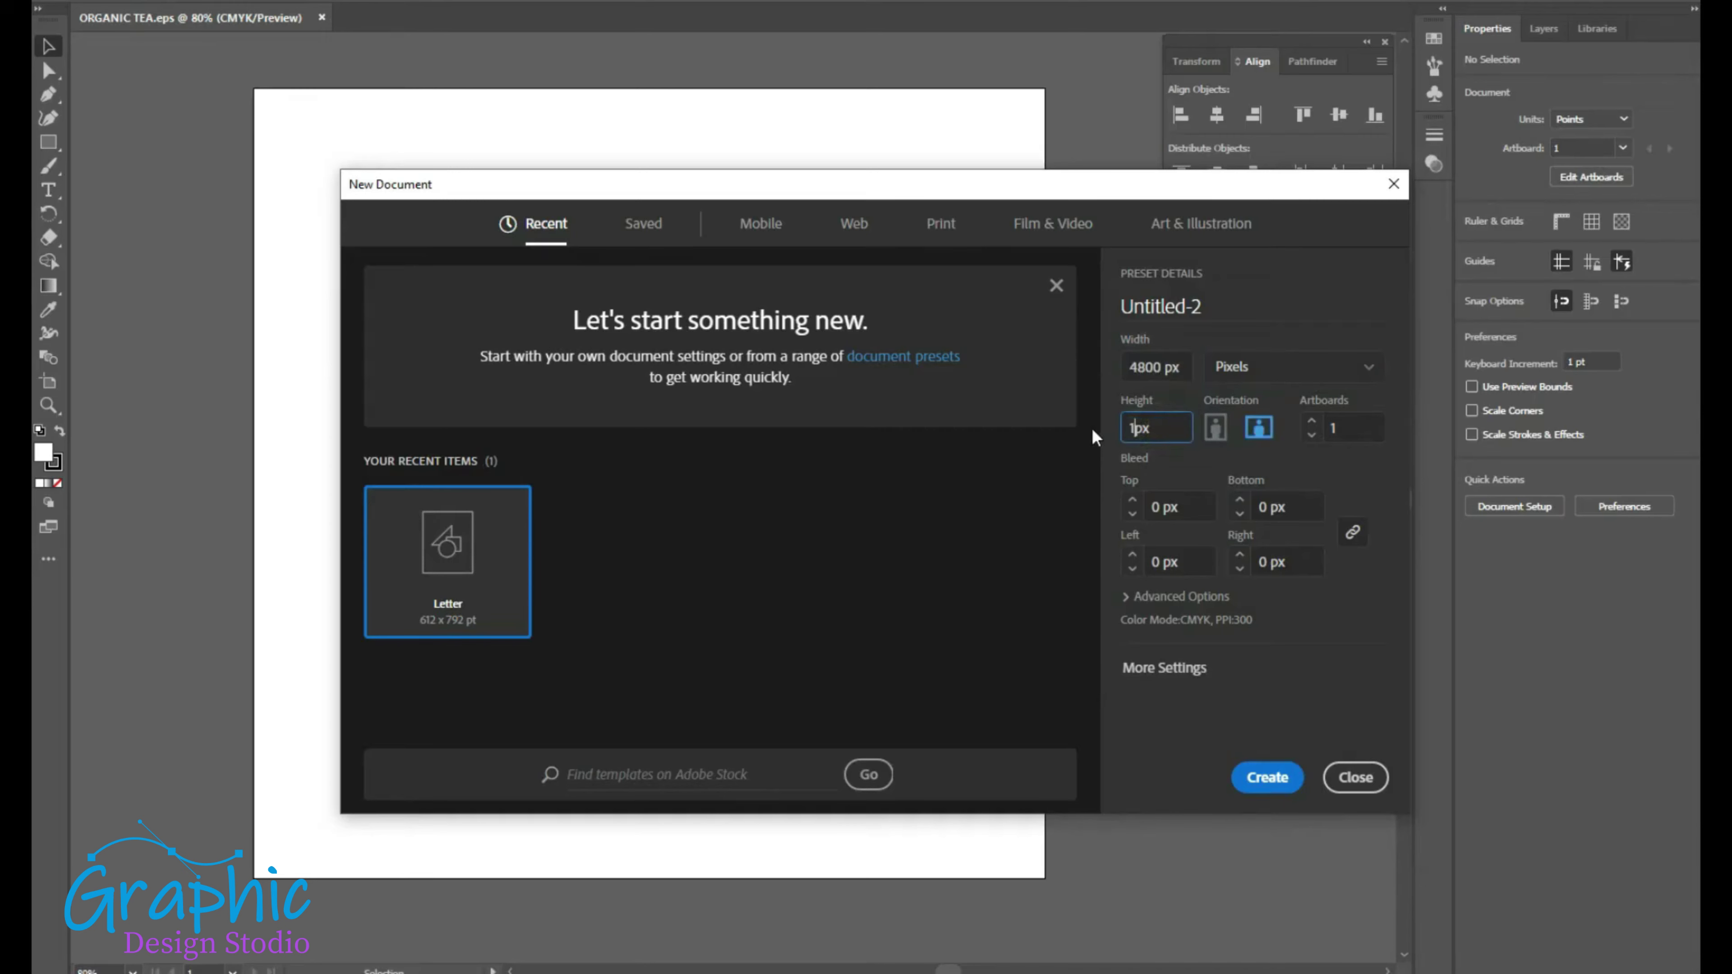
text(800)
click(1267, 779)
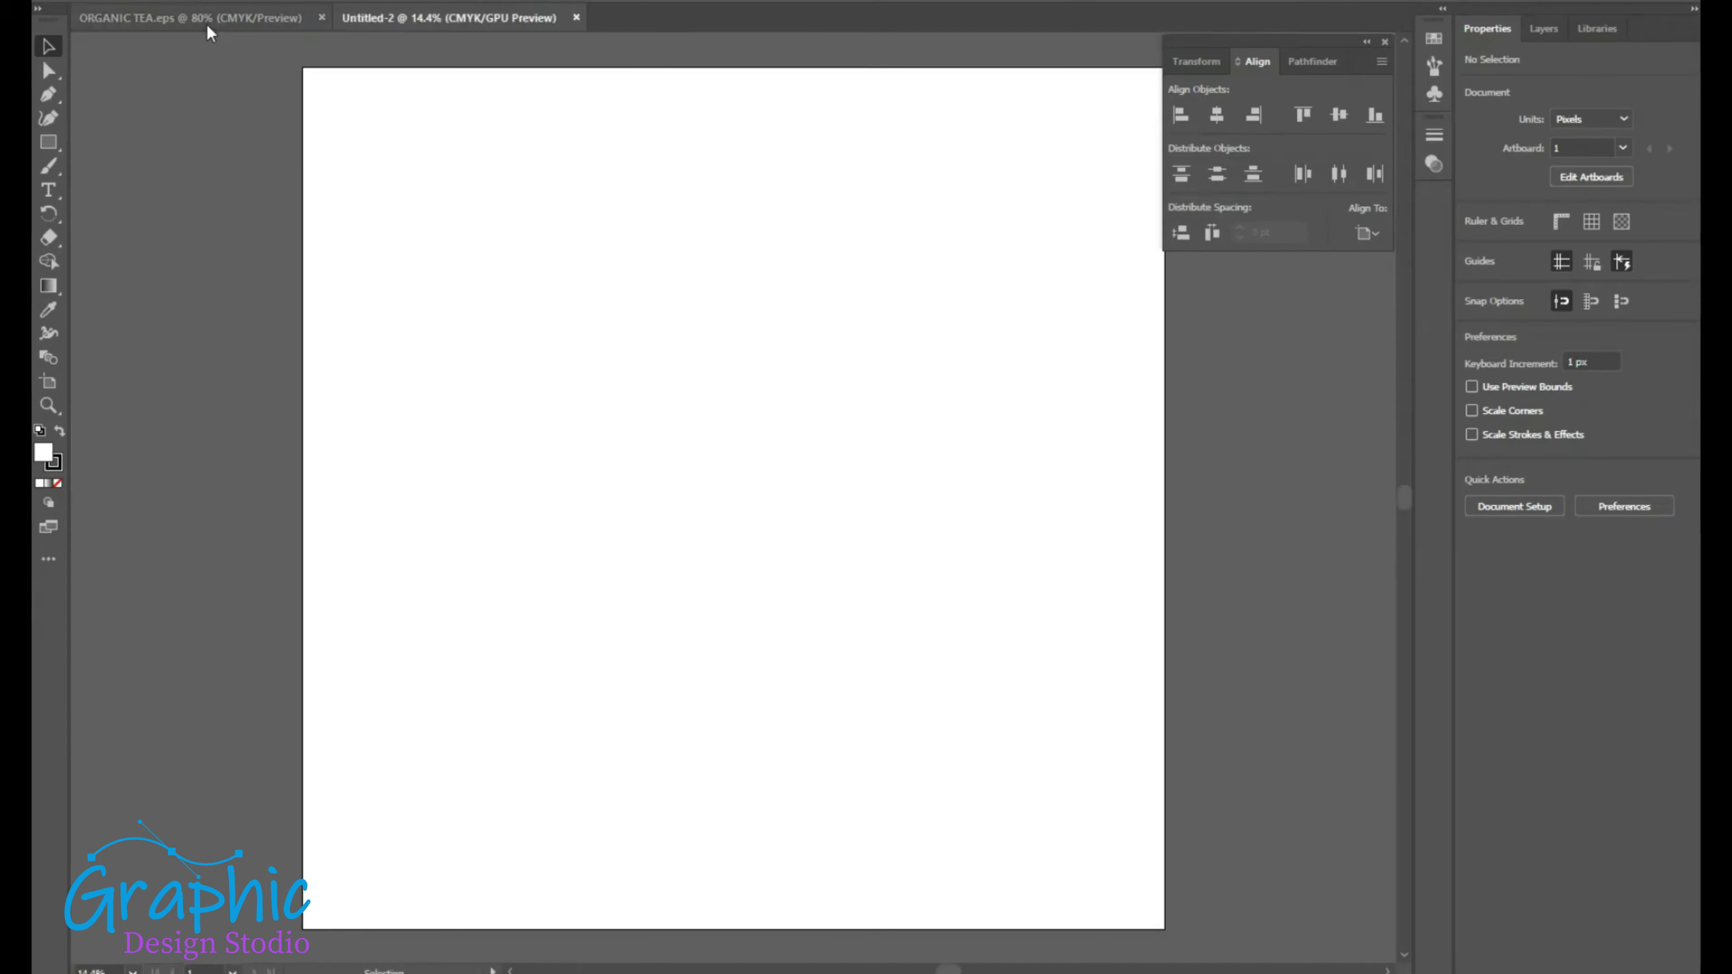
- Copy the whole logo into the new document, enlarge it to about 3730 px wide and position it near the artboard's centre
click(191, 18)
drag(466, 297, 862, 667)
drag(654, 490, 1114, 831)
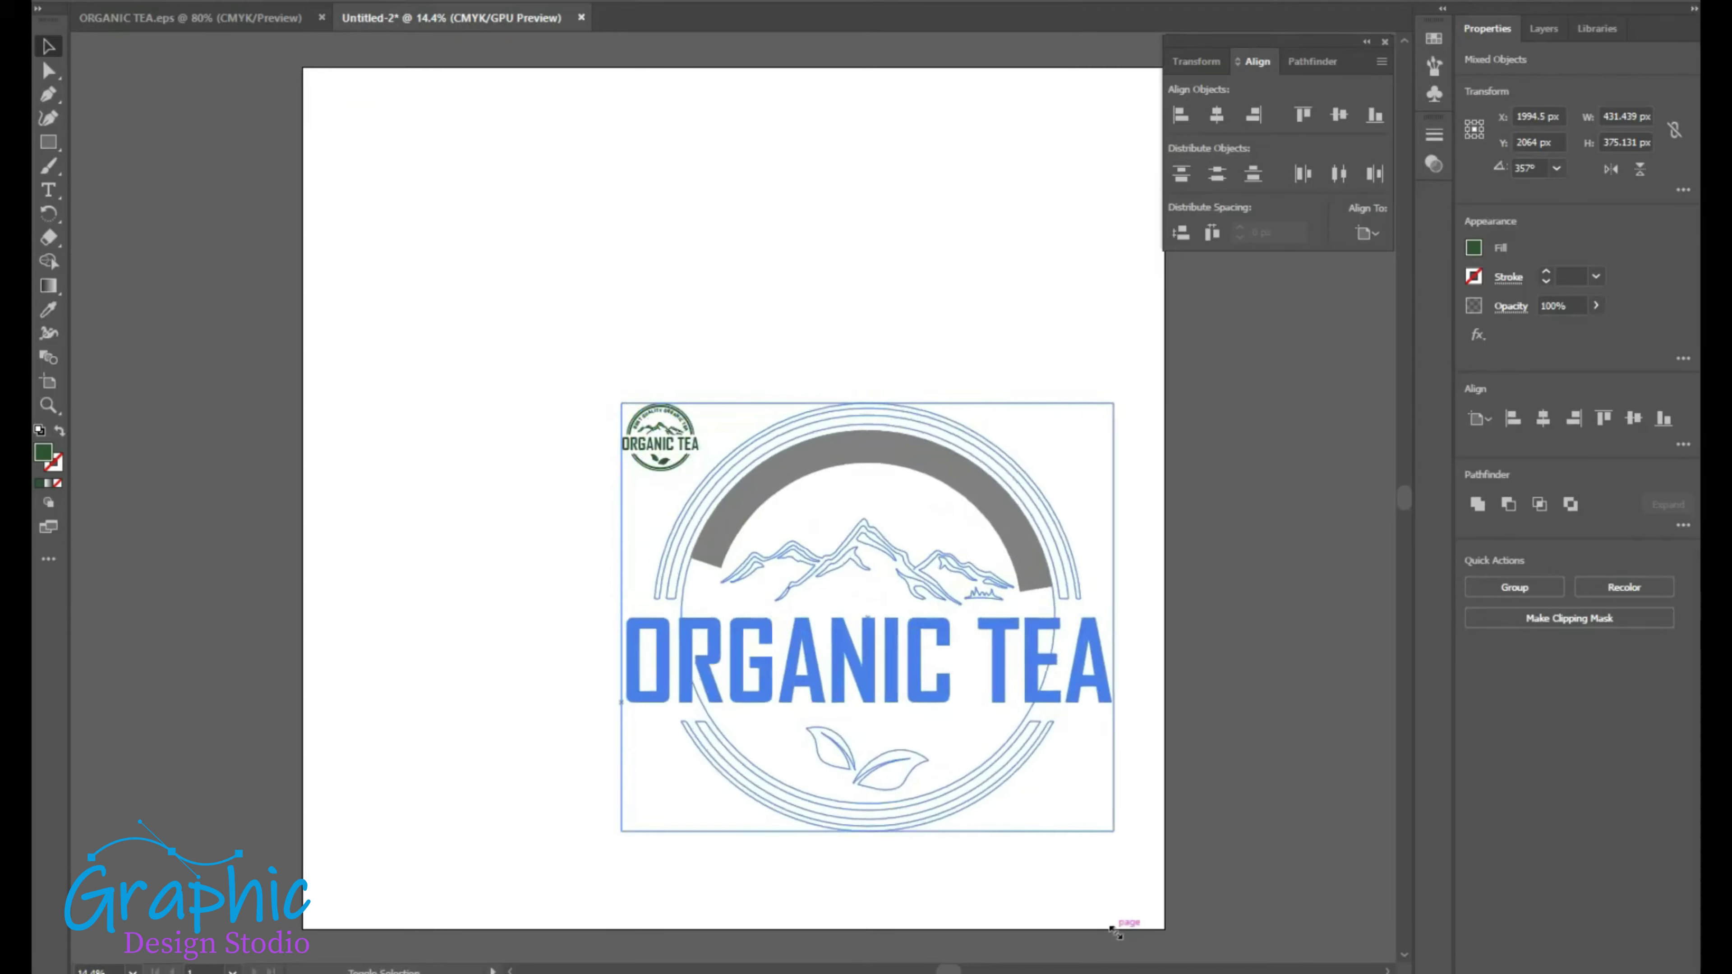
drag(624, 406, 413, 250)
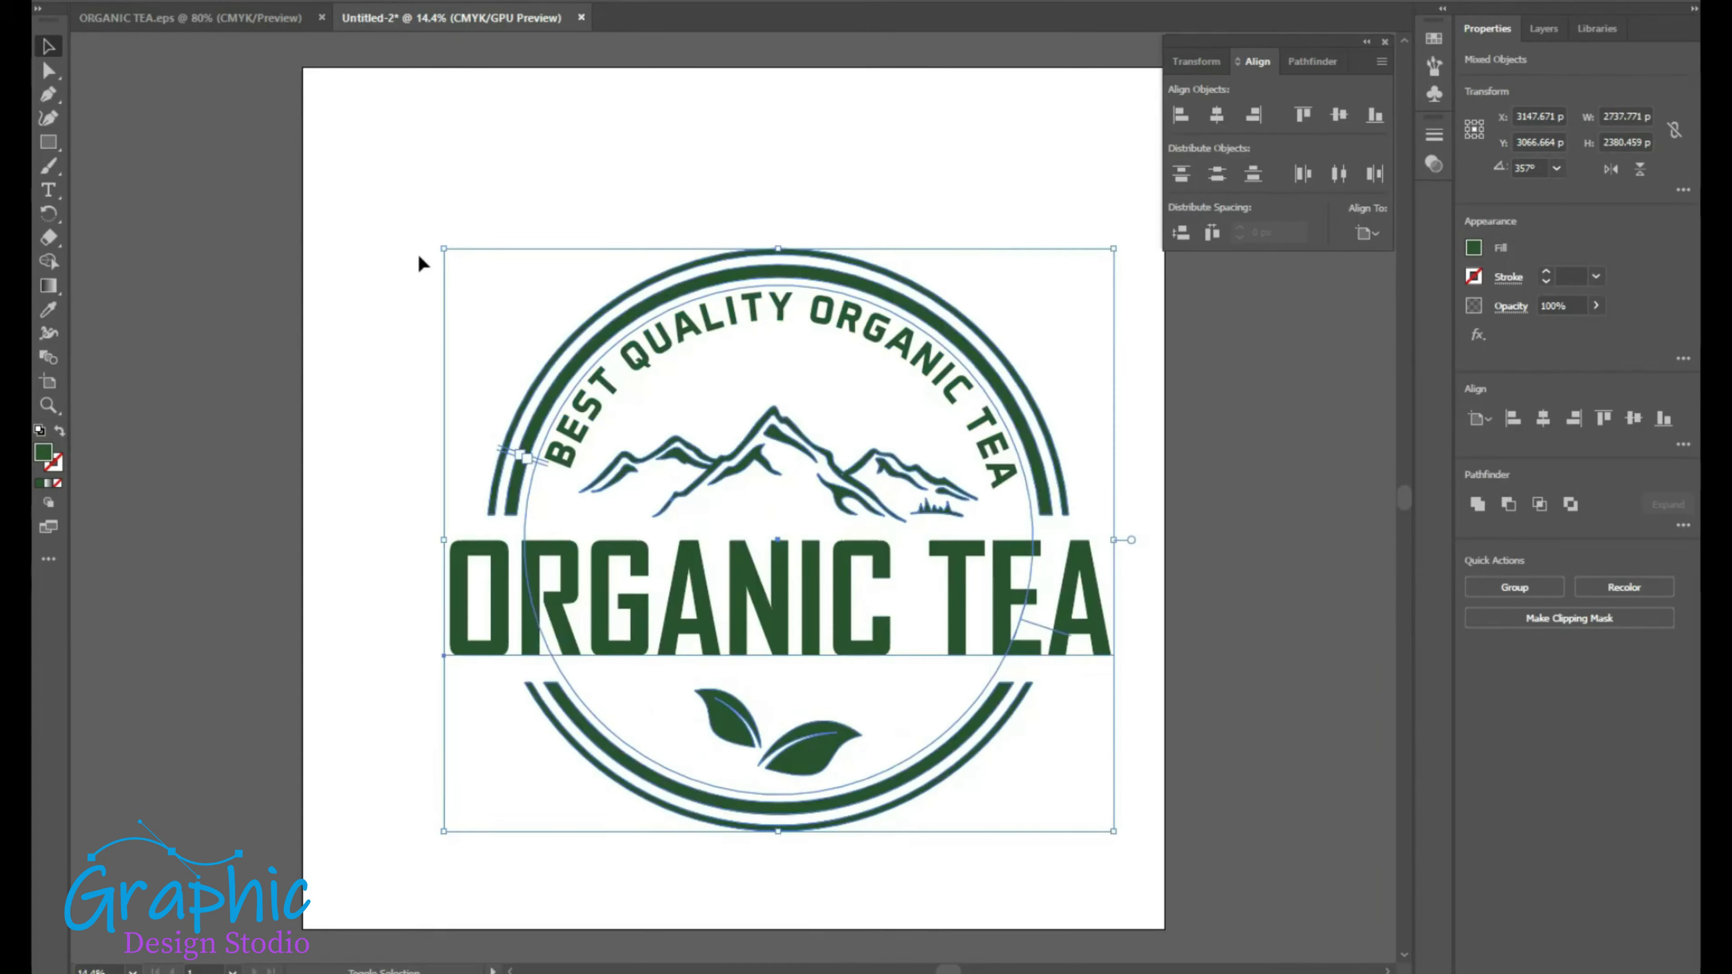
drag(597, 339, 555, 279)
- Convert the curved BEST QUALITY ORGANIC TEA text and the large ORGANIC TEA title to outlines
click(600, 294)
click(600, 295)
right_click(602, 290)
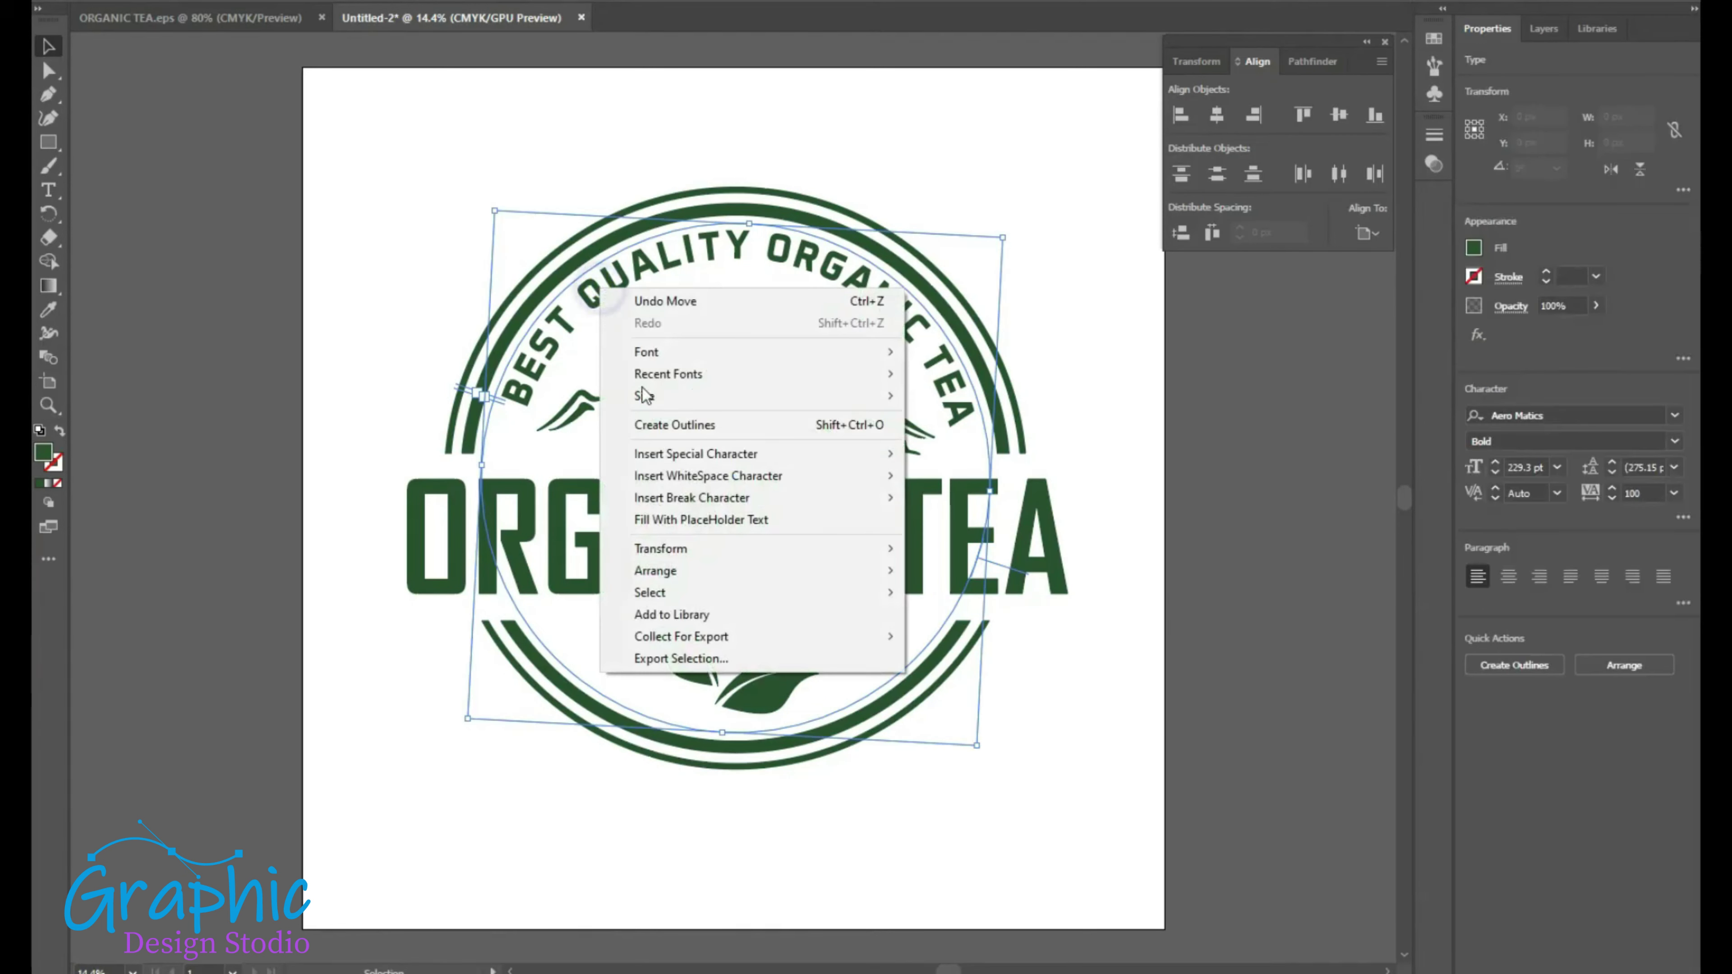
click(665, 424)
click(671, 546)
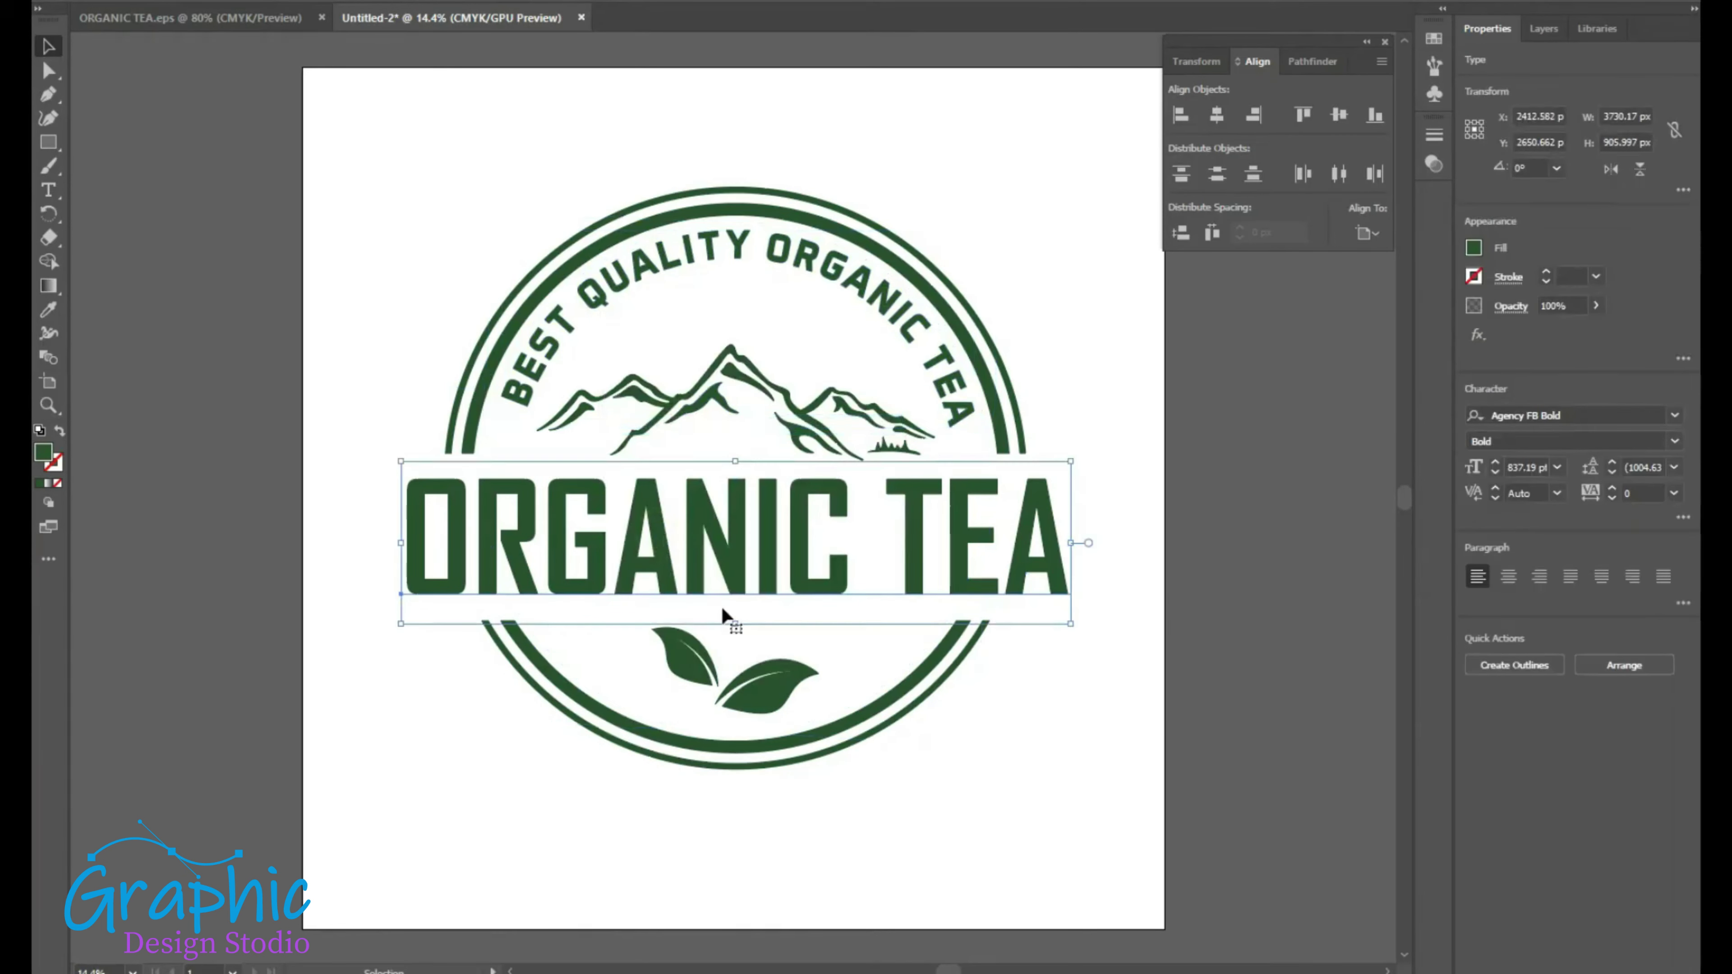
right_click(719, 566)
click(795, 699)
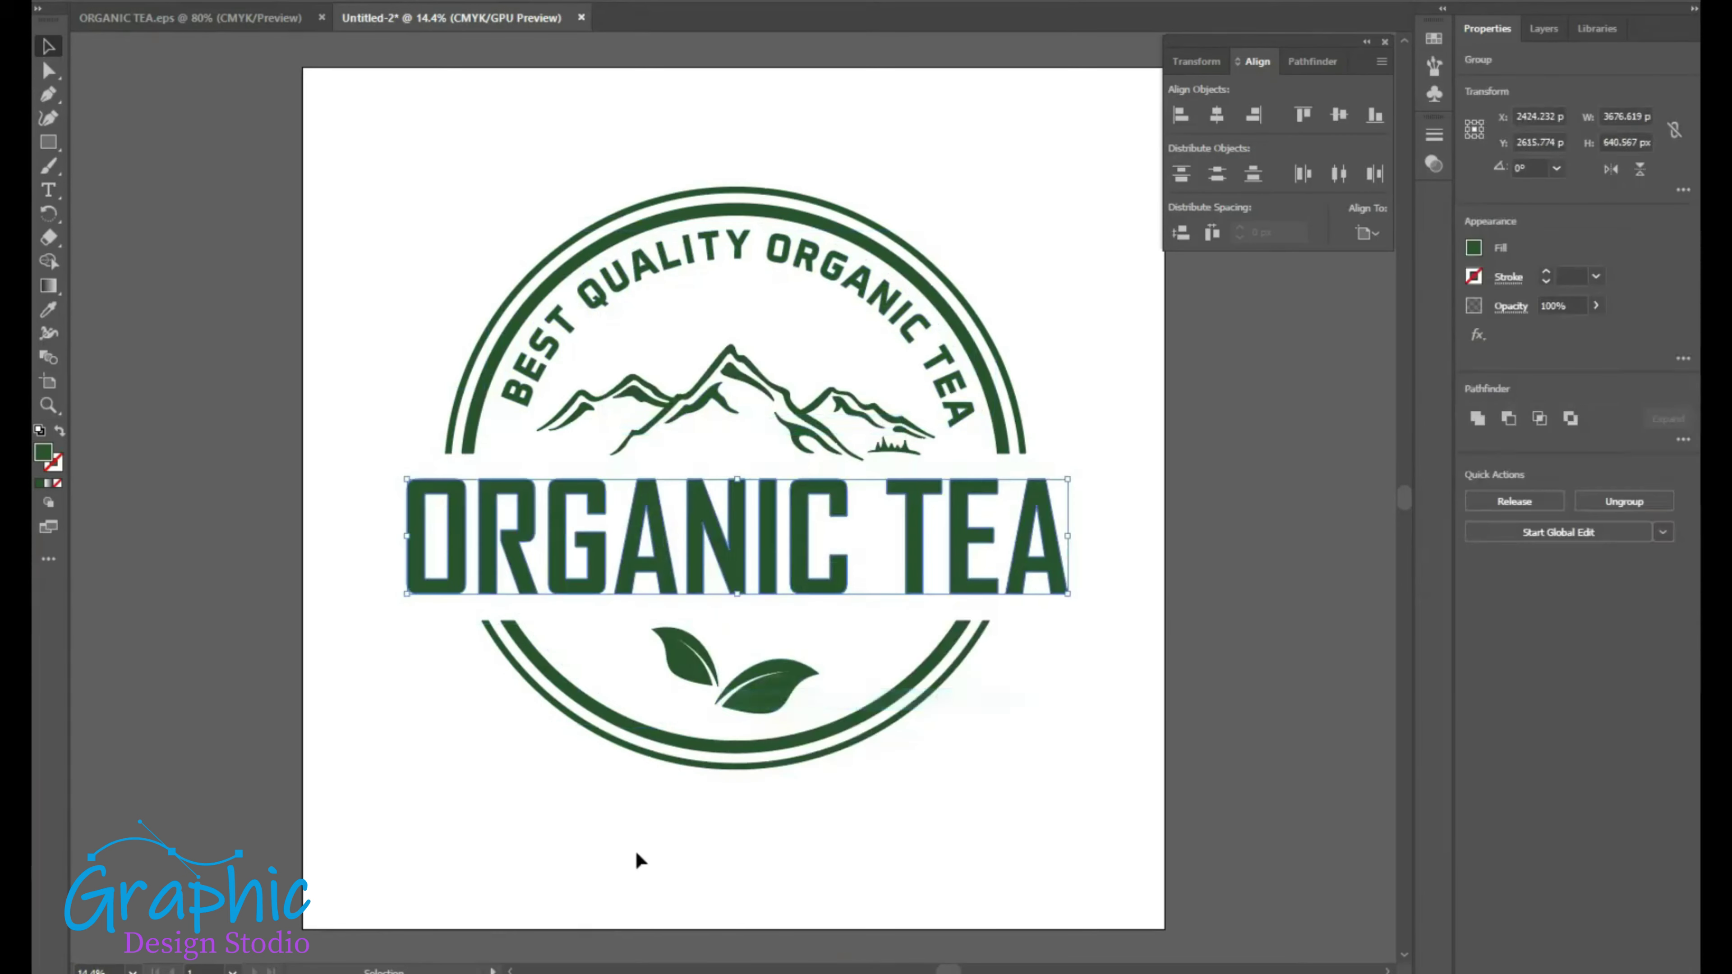
click(561, 809)
- Create a 4800 x 4800 px rectangle with a light grey radial gradient fill and no stroke
click(48, 405)
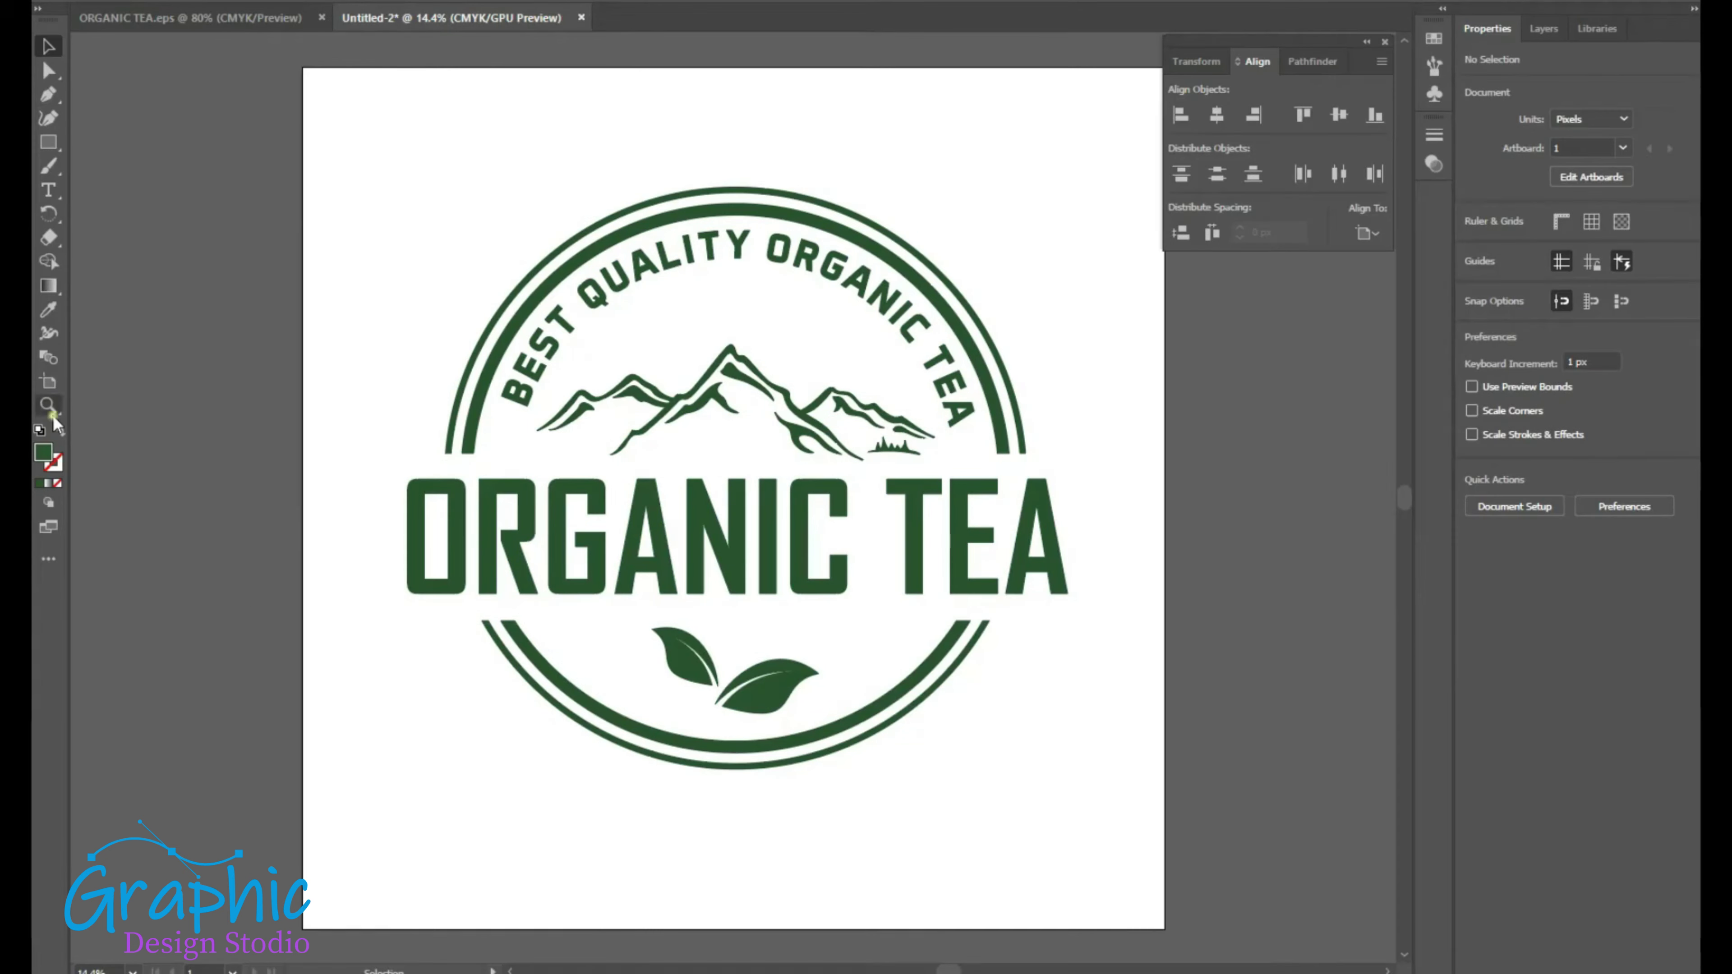
alt+click(794, 453)
click(49, 45)
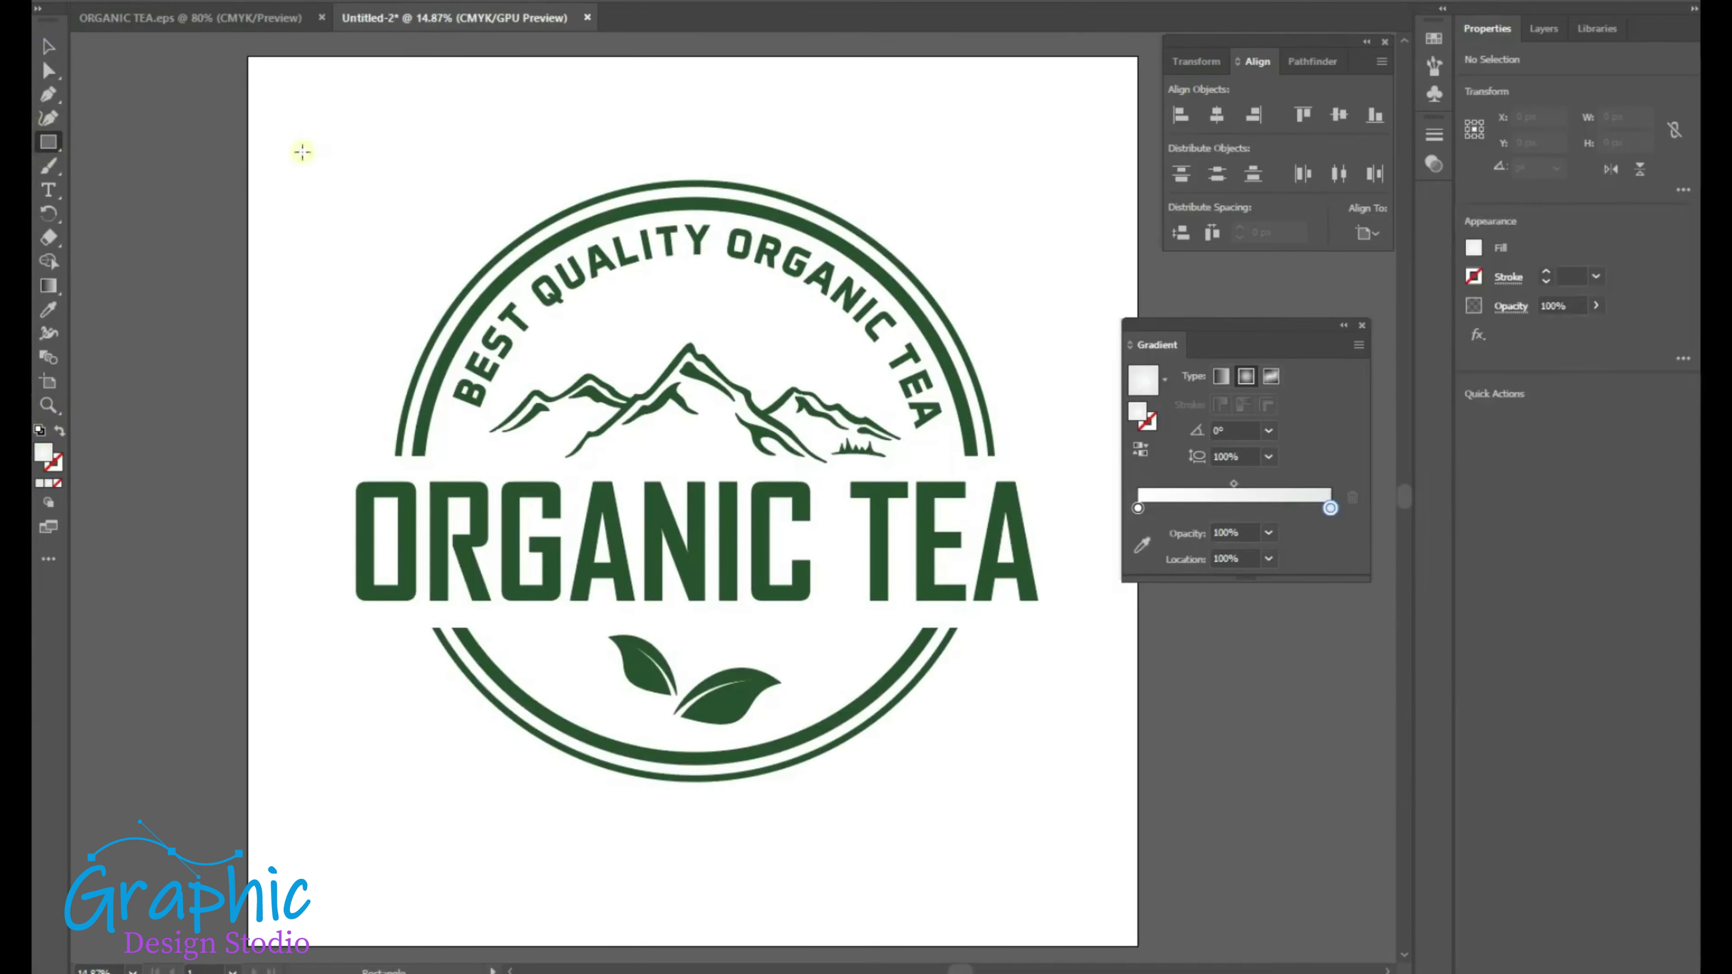
click(303, 157)
click(817, 520)
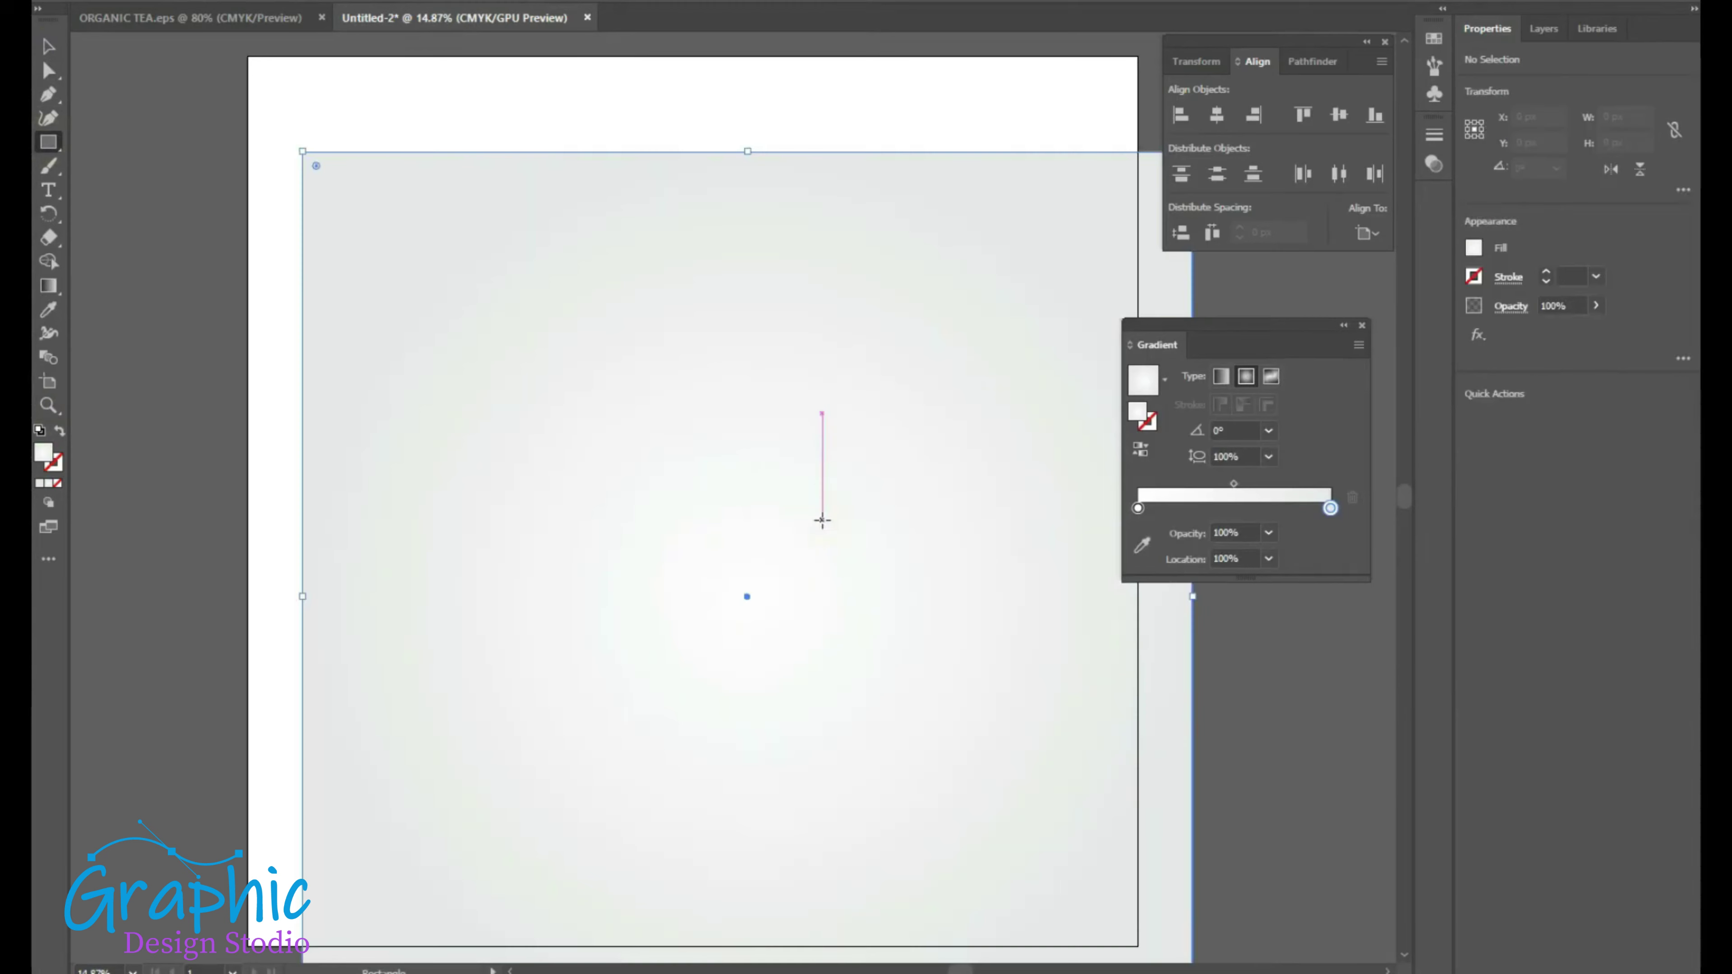
- Centre the gradient rectangle horizontally and vertically on the artboard
click(46, 46)
scroll(232, 278, up, 2)
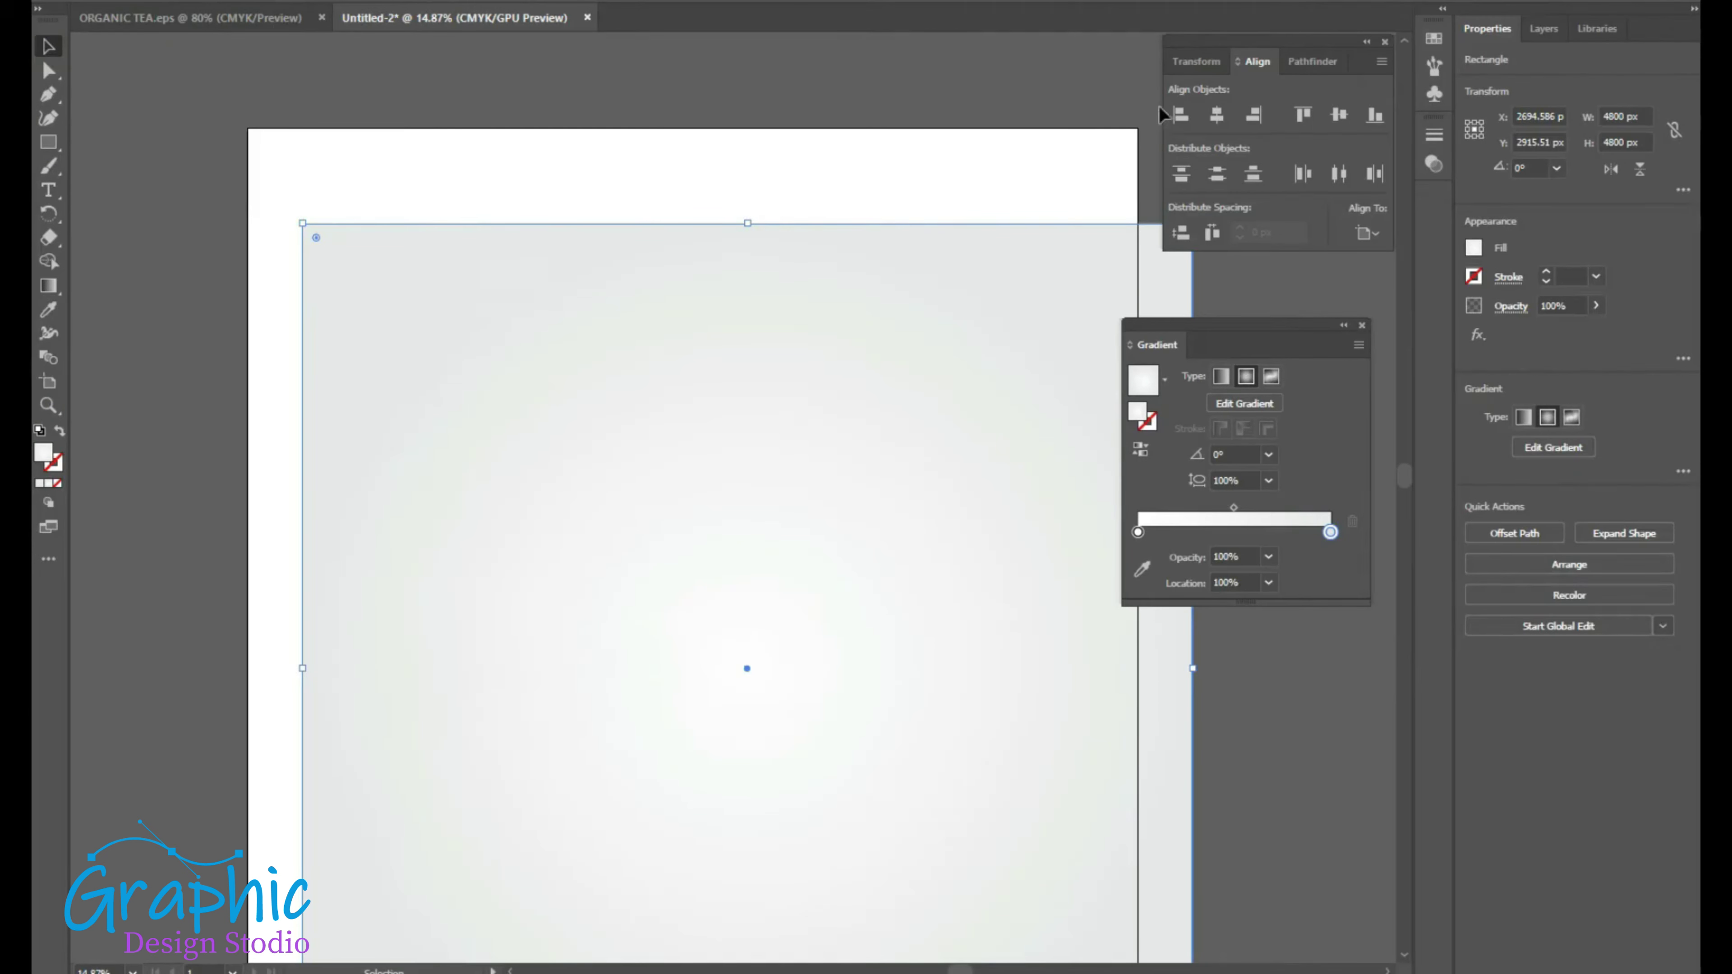
click(1216, 115)
click(1339, 115)
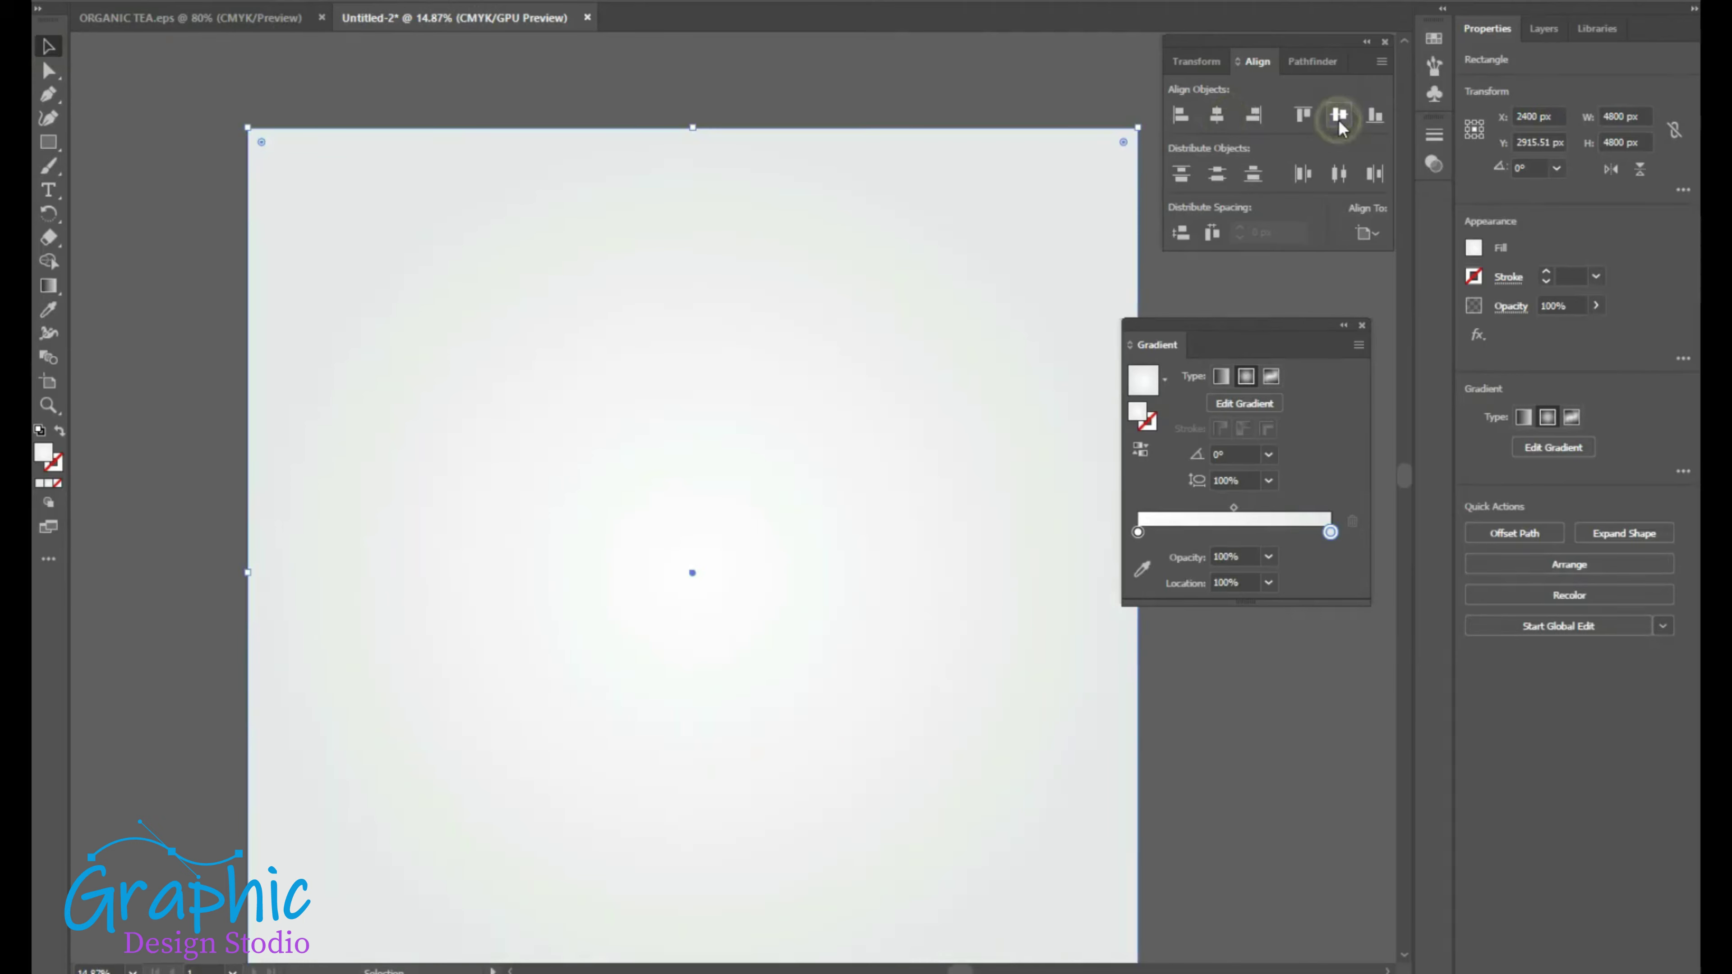
- Send the gradient rectangle to the back, behind the logo artwork, and deselect it
right_click(994, 241)
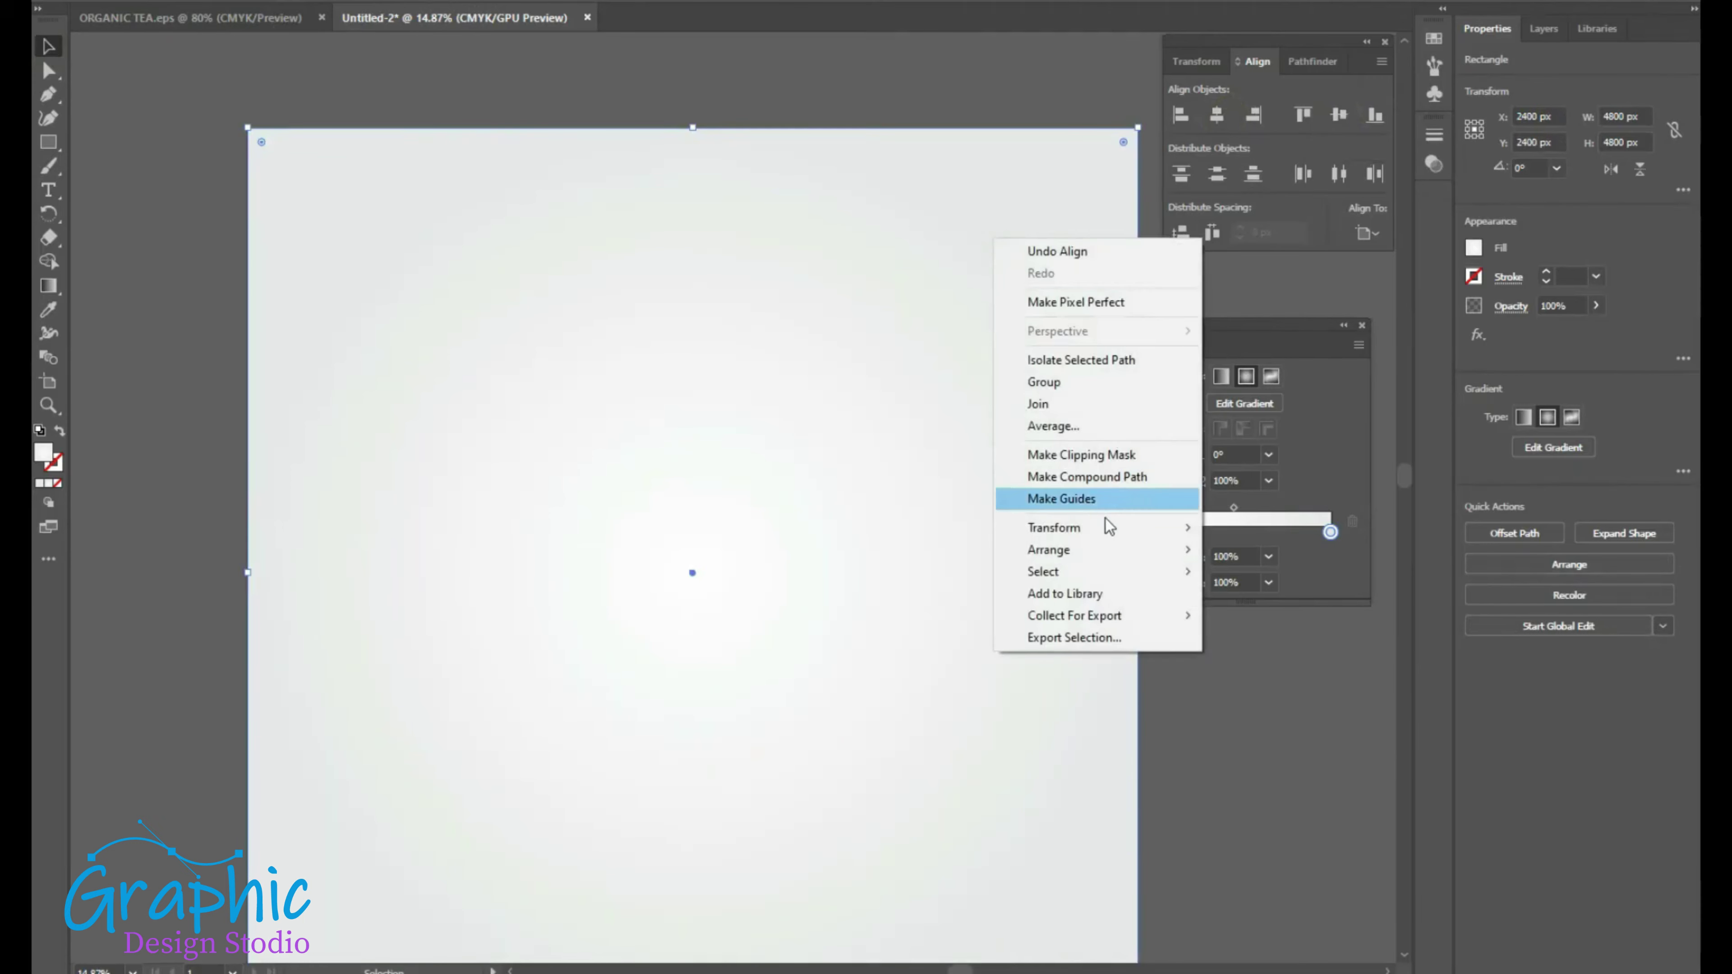
mouse_move(1118, 550)
click(1238, 614)
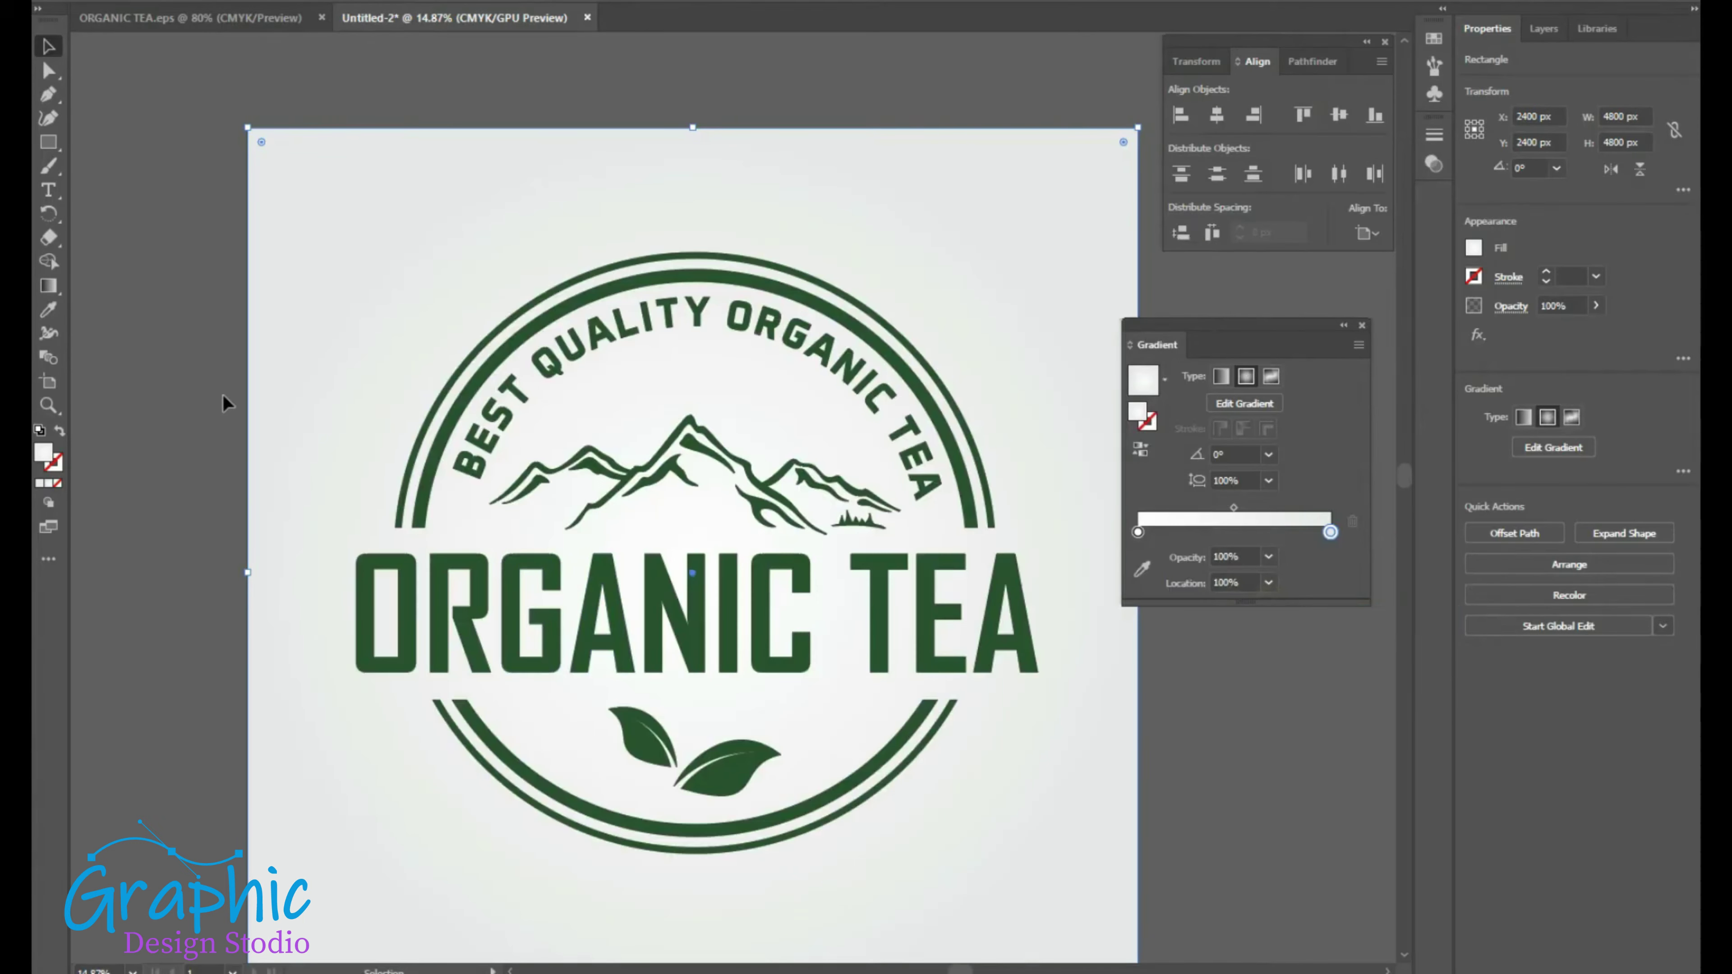
click(174, 359)
- Save the document in the ORGANIC TEA folder as ORGANIC TEA Eps in Illustrator EPS format
key(alt+f)
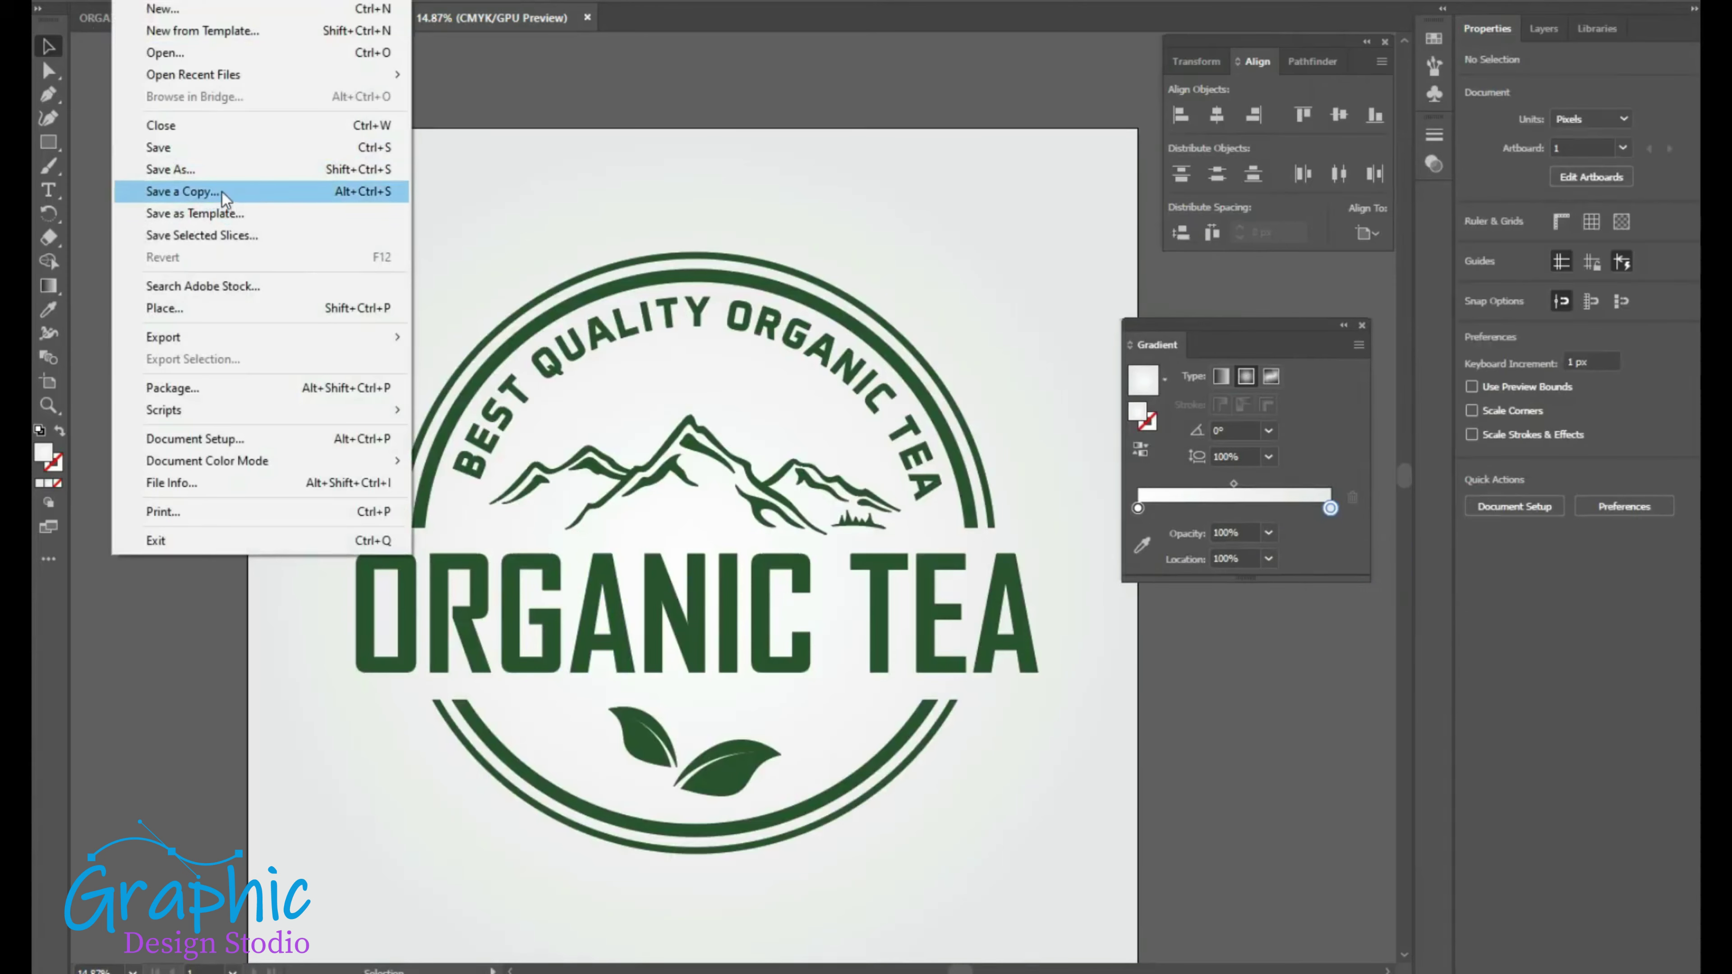
click(224, 170)
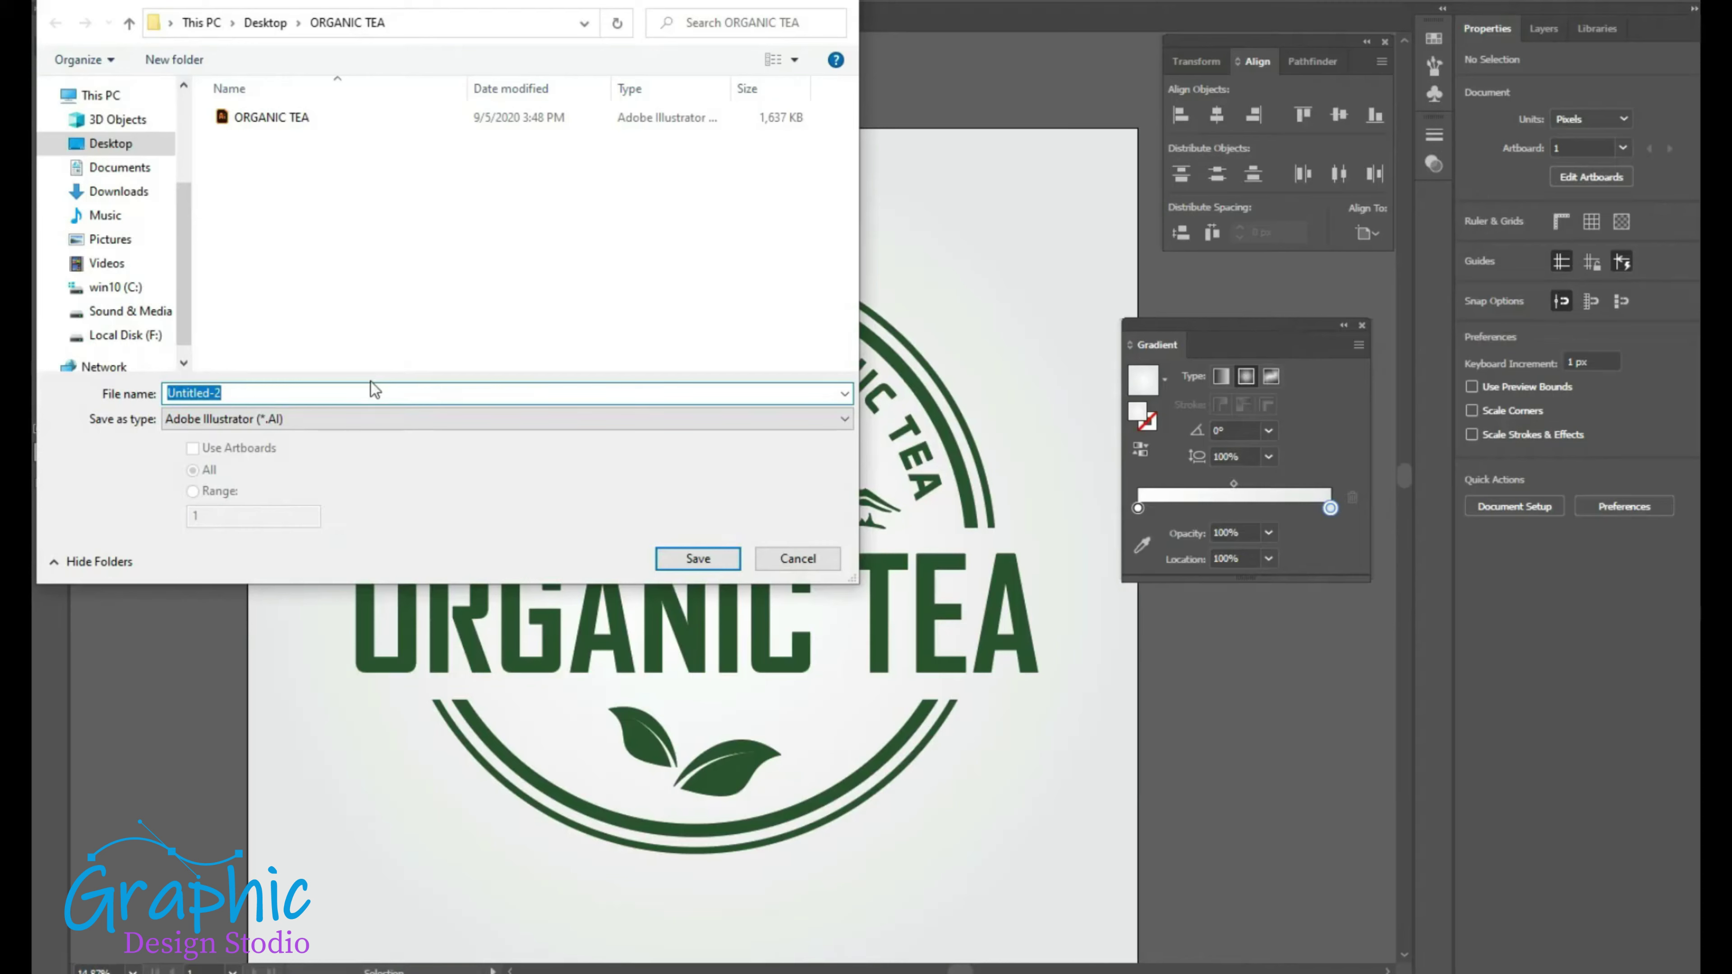
click(300, 118)
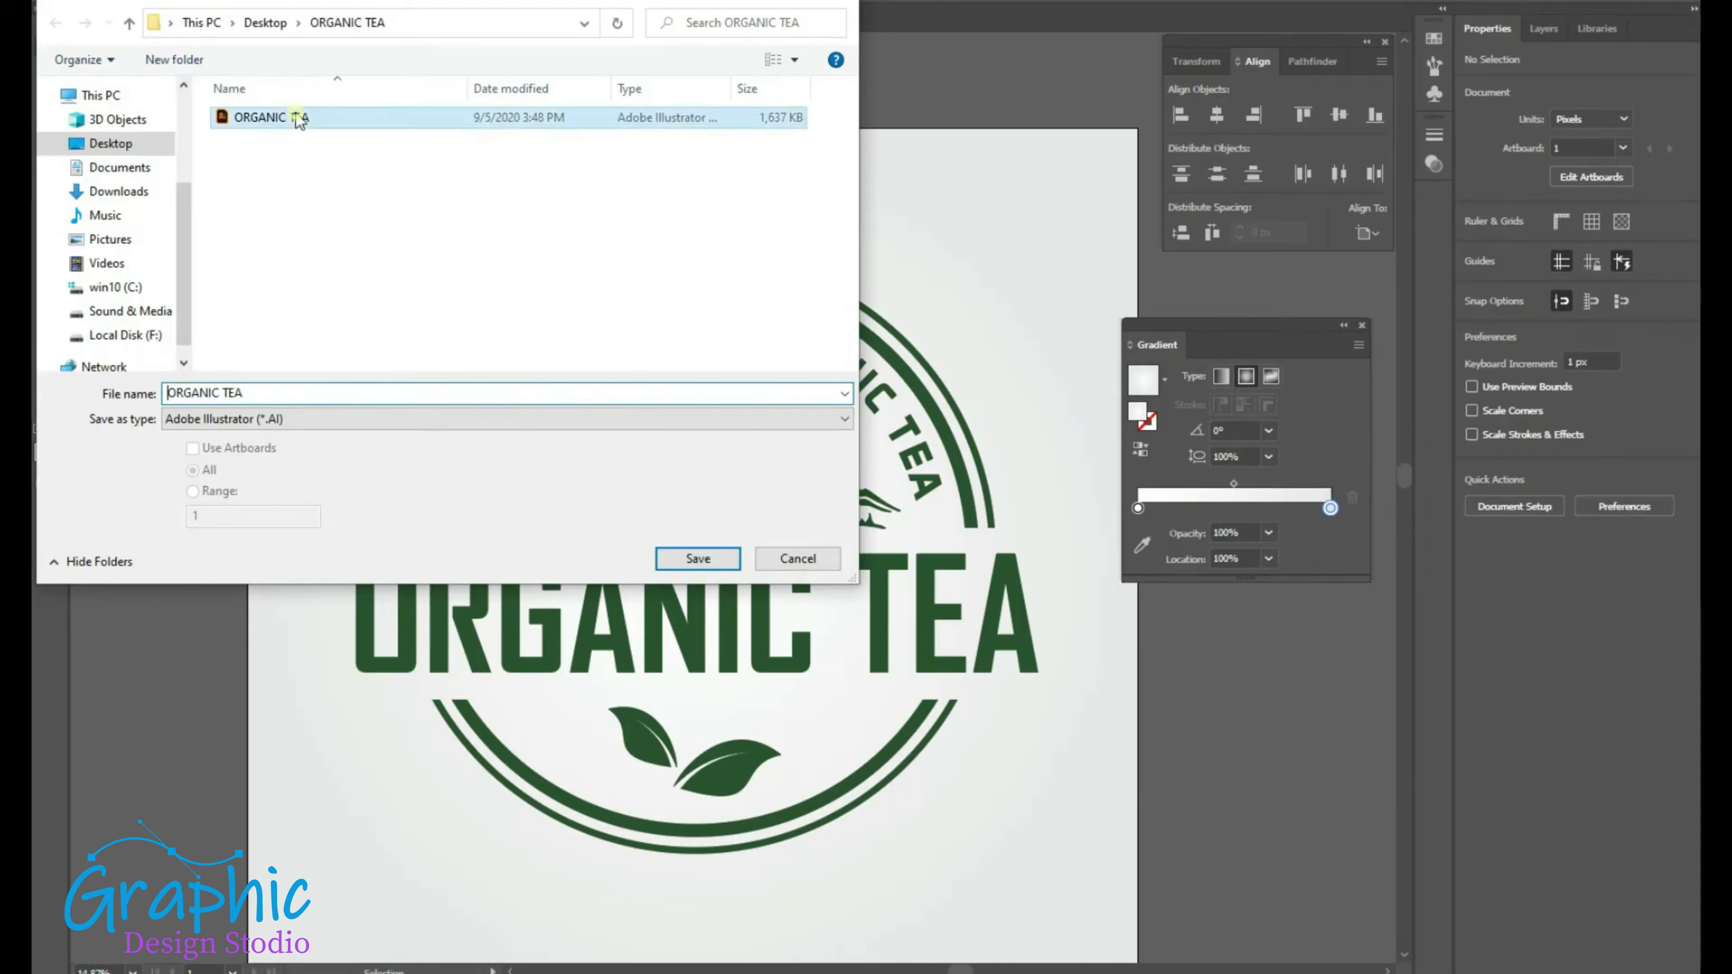
click(293, 394)
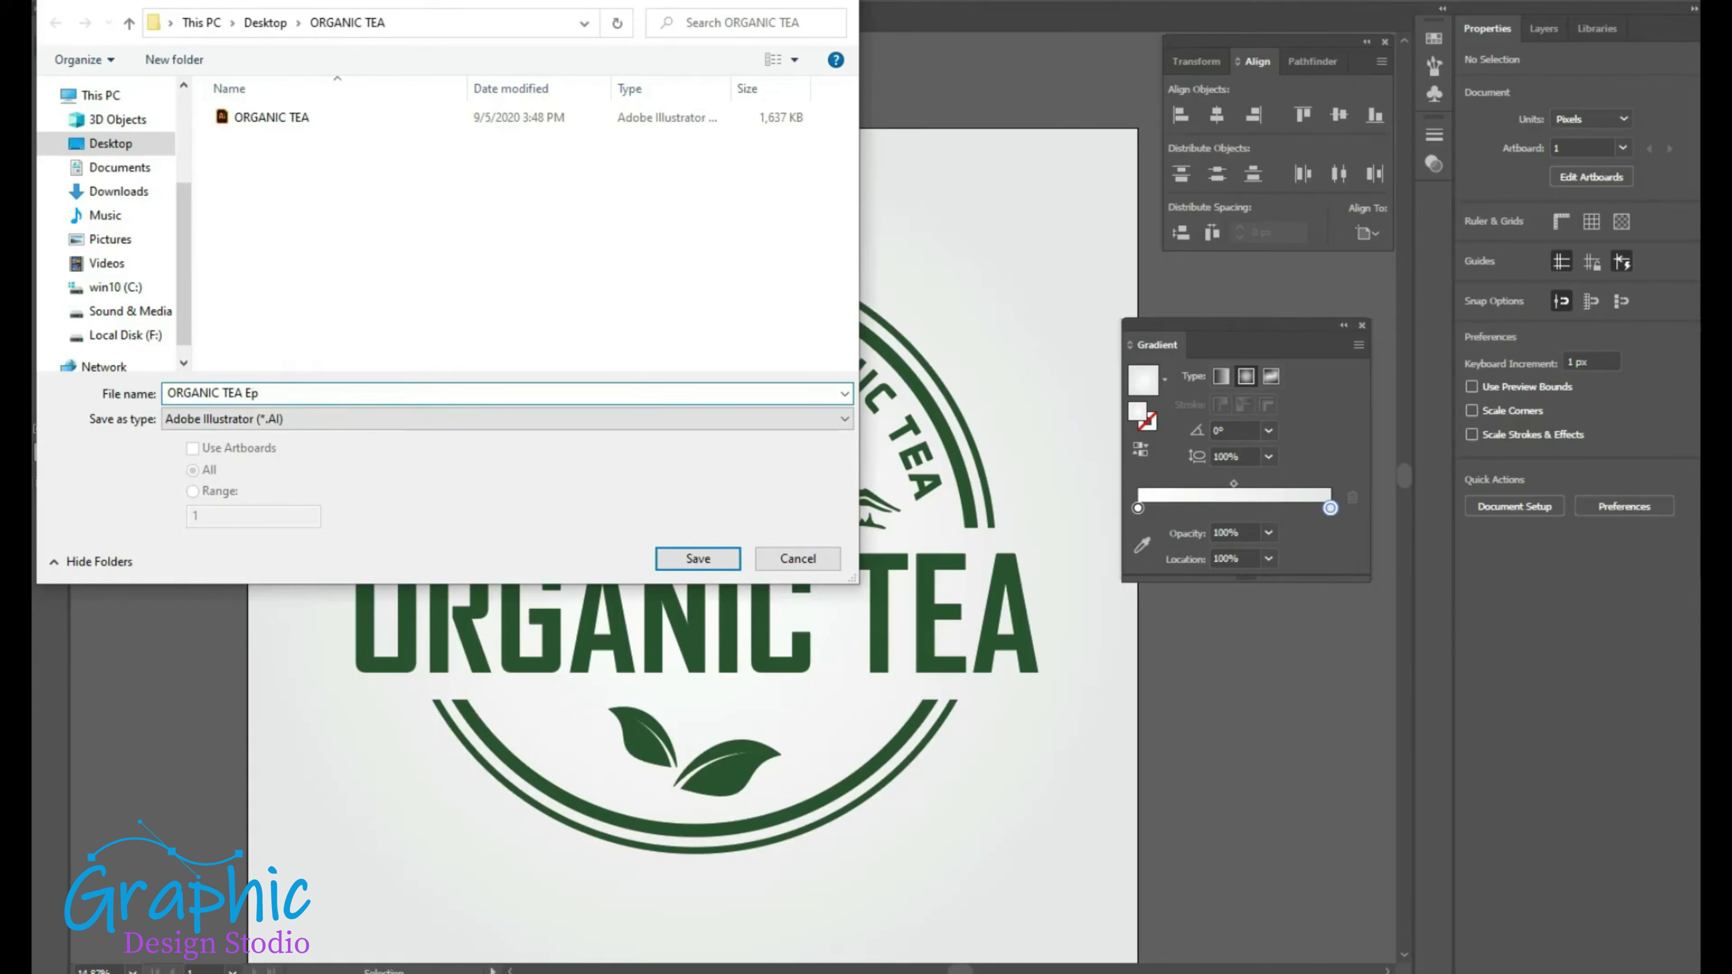
click(338, 421)
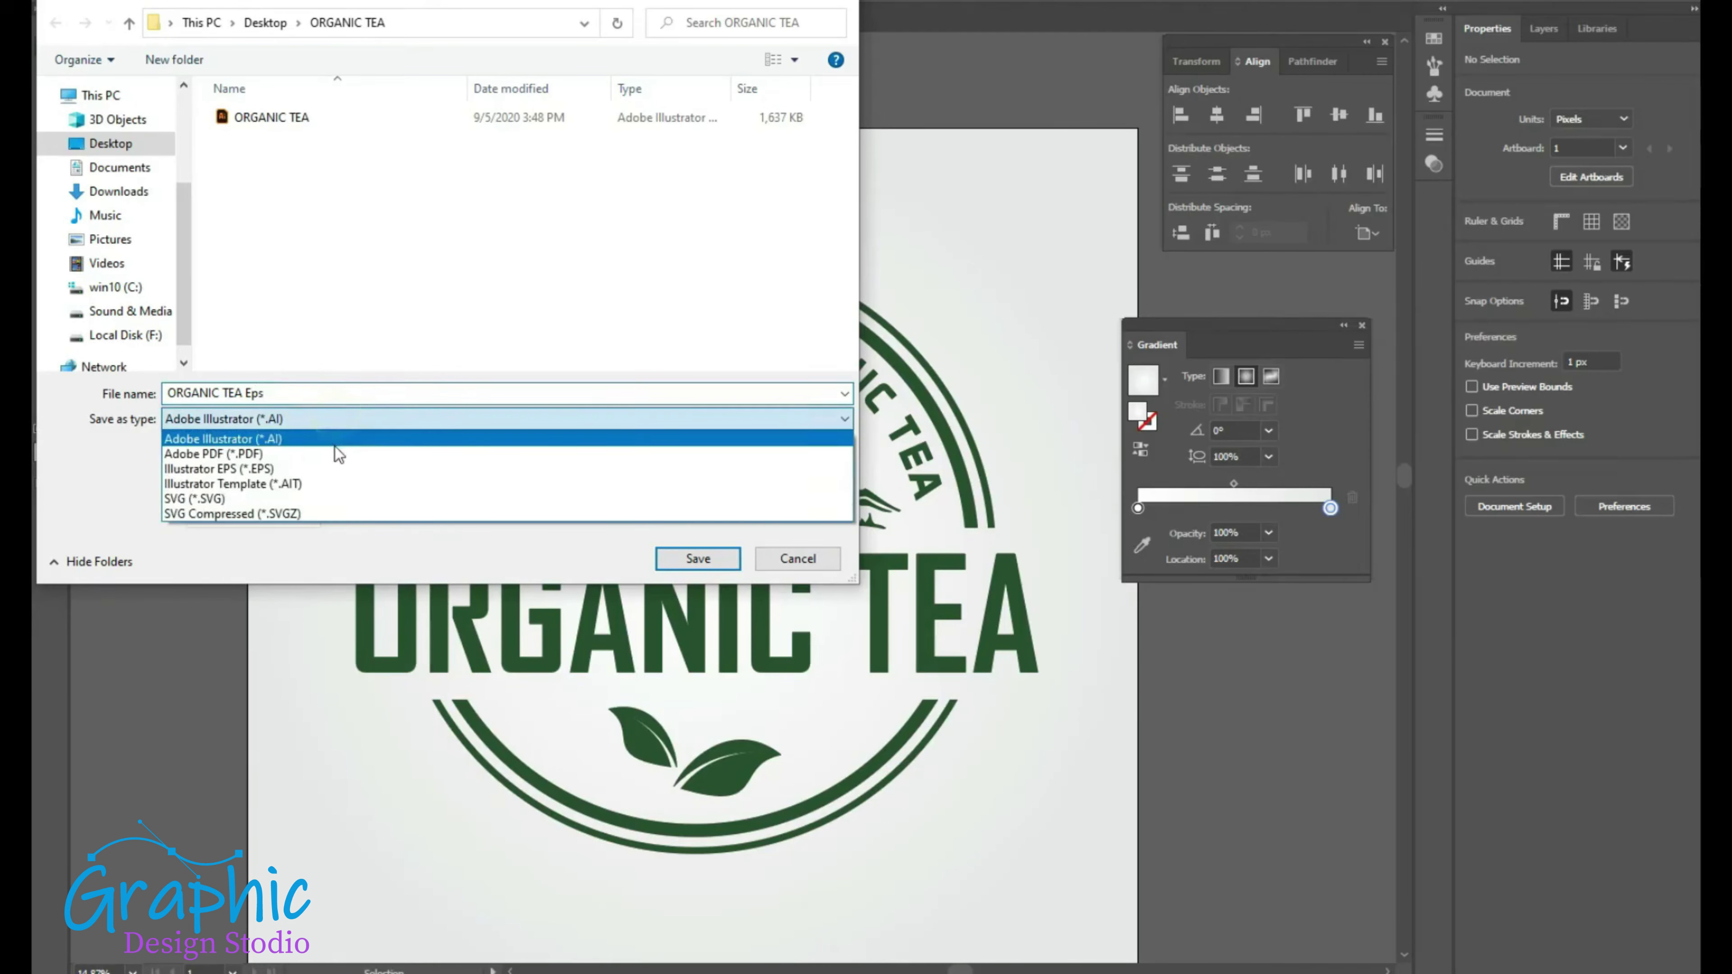
click(342, 475)
click(697, 561)
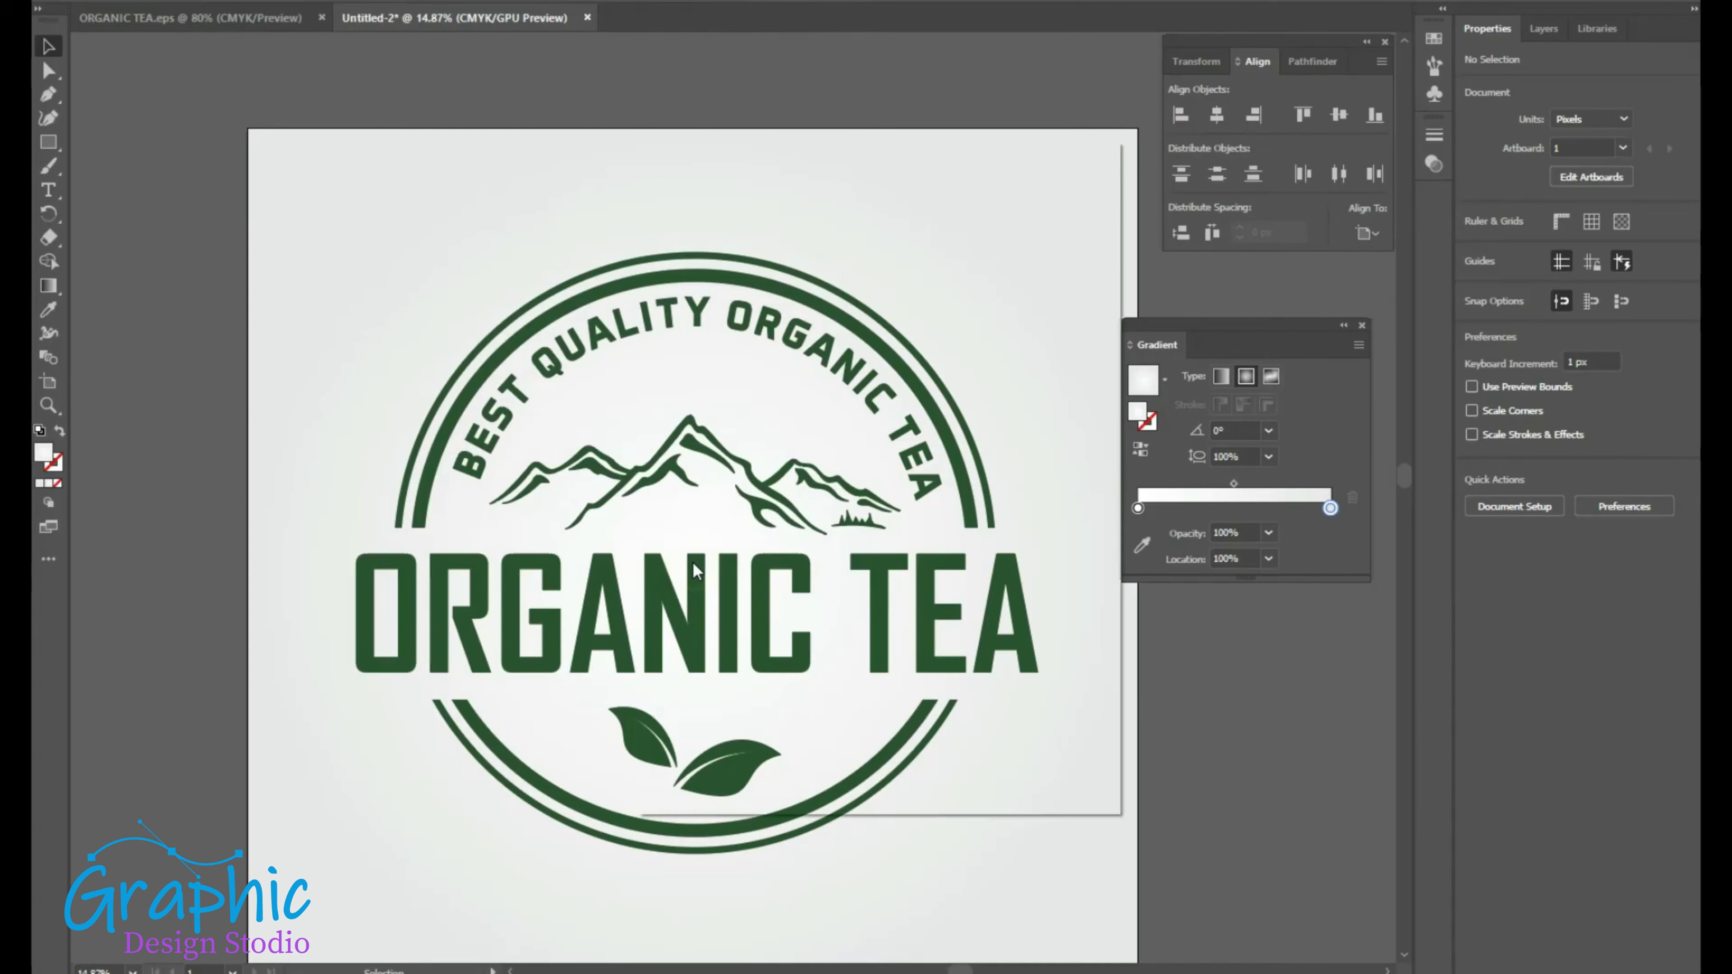
- Set the EPS version to Illustrator 10 EPS and complete the save in the older format
click(879, 200)
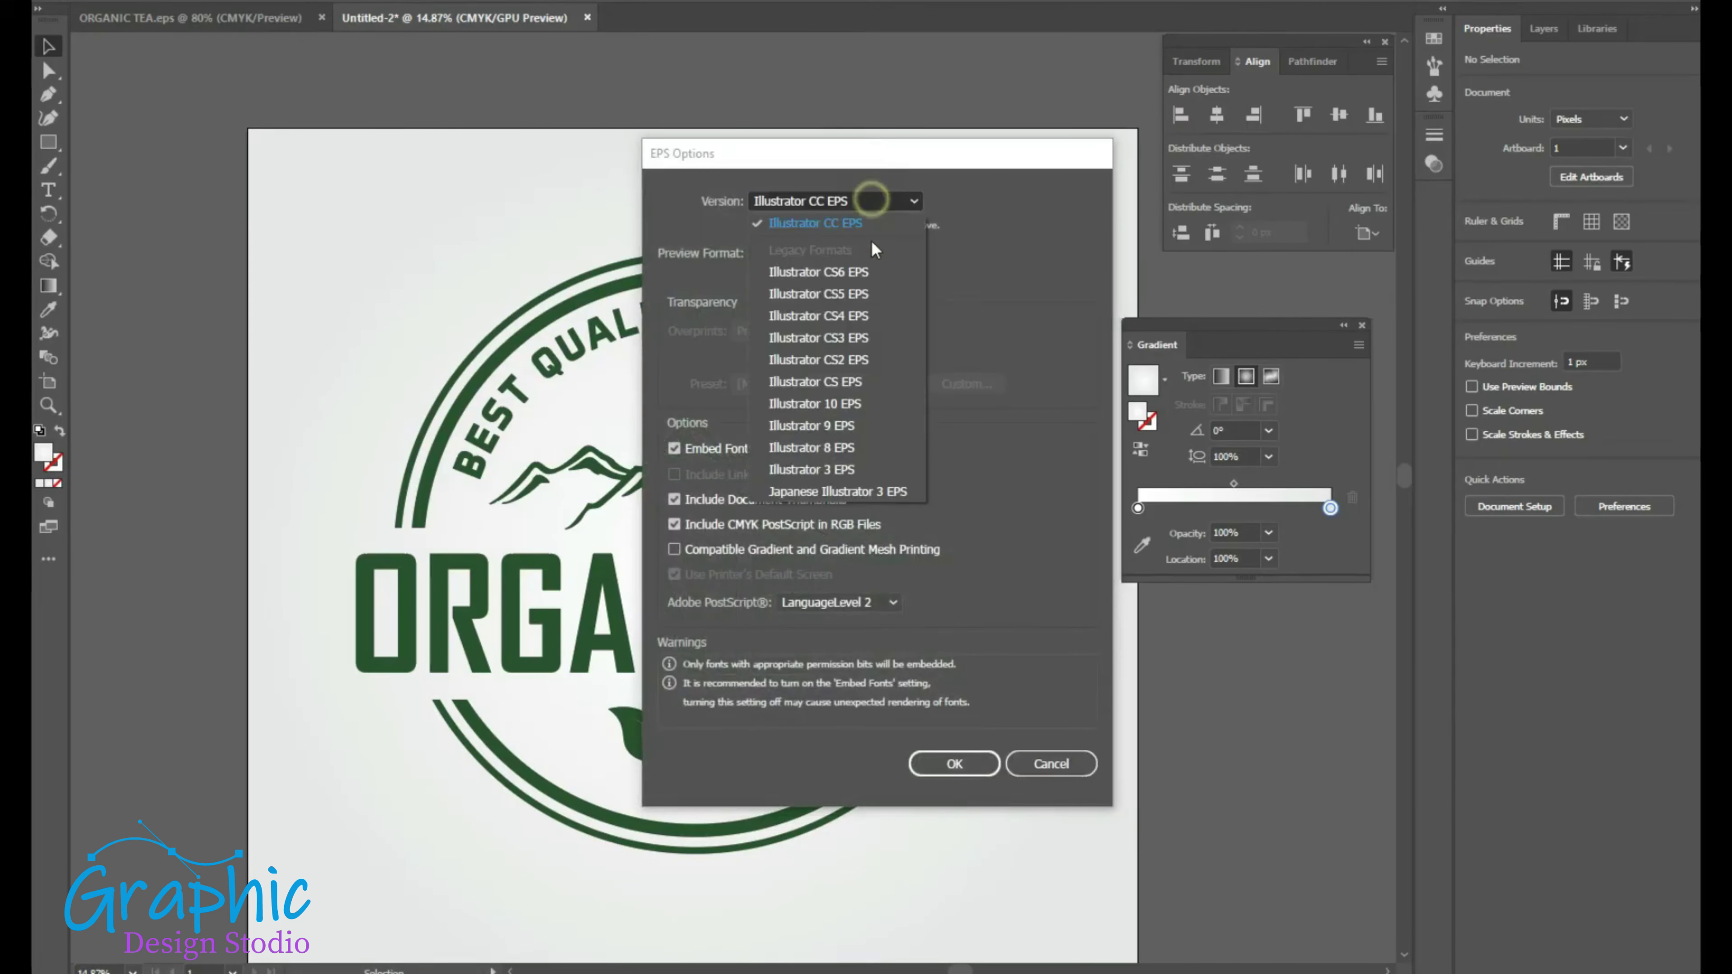
click(860, 408)
click(974, 742)
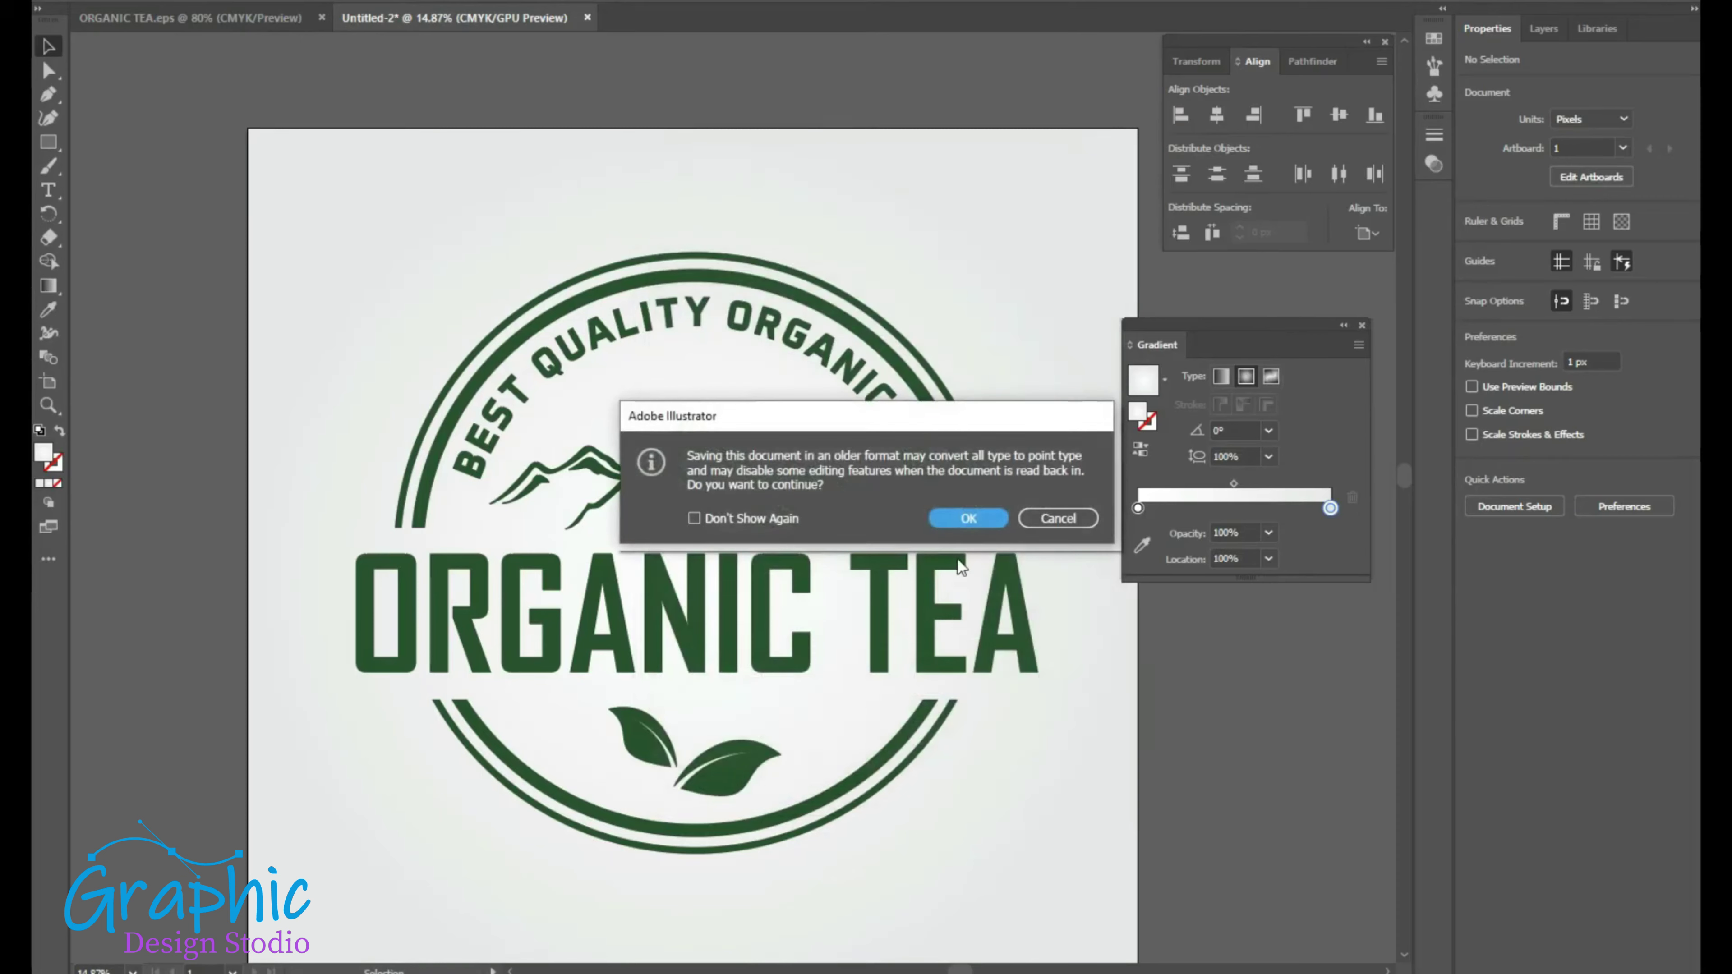
click(962, 521)
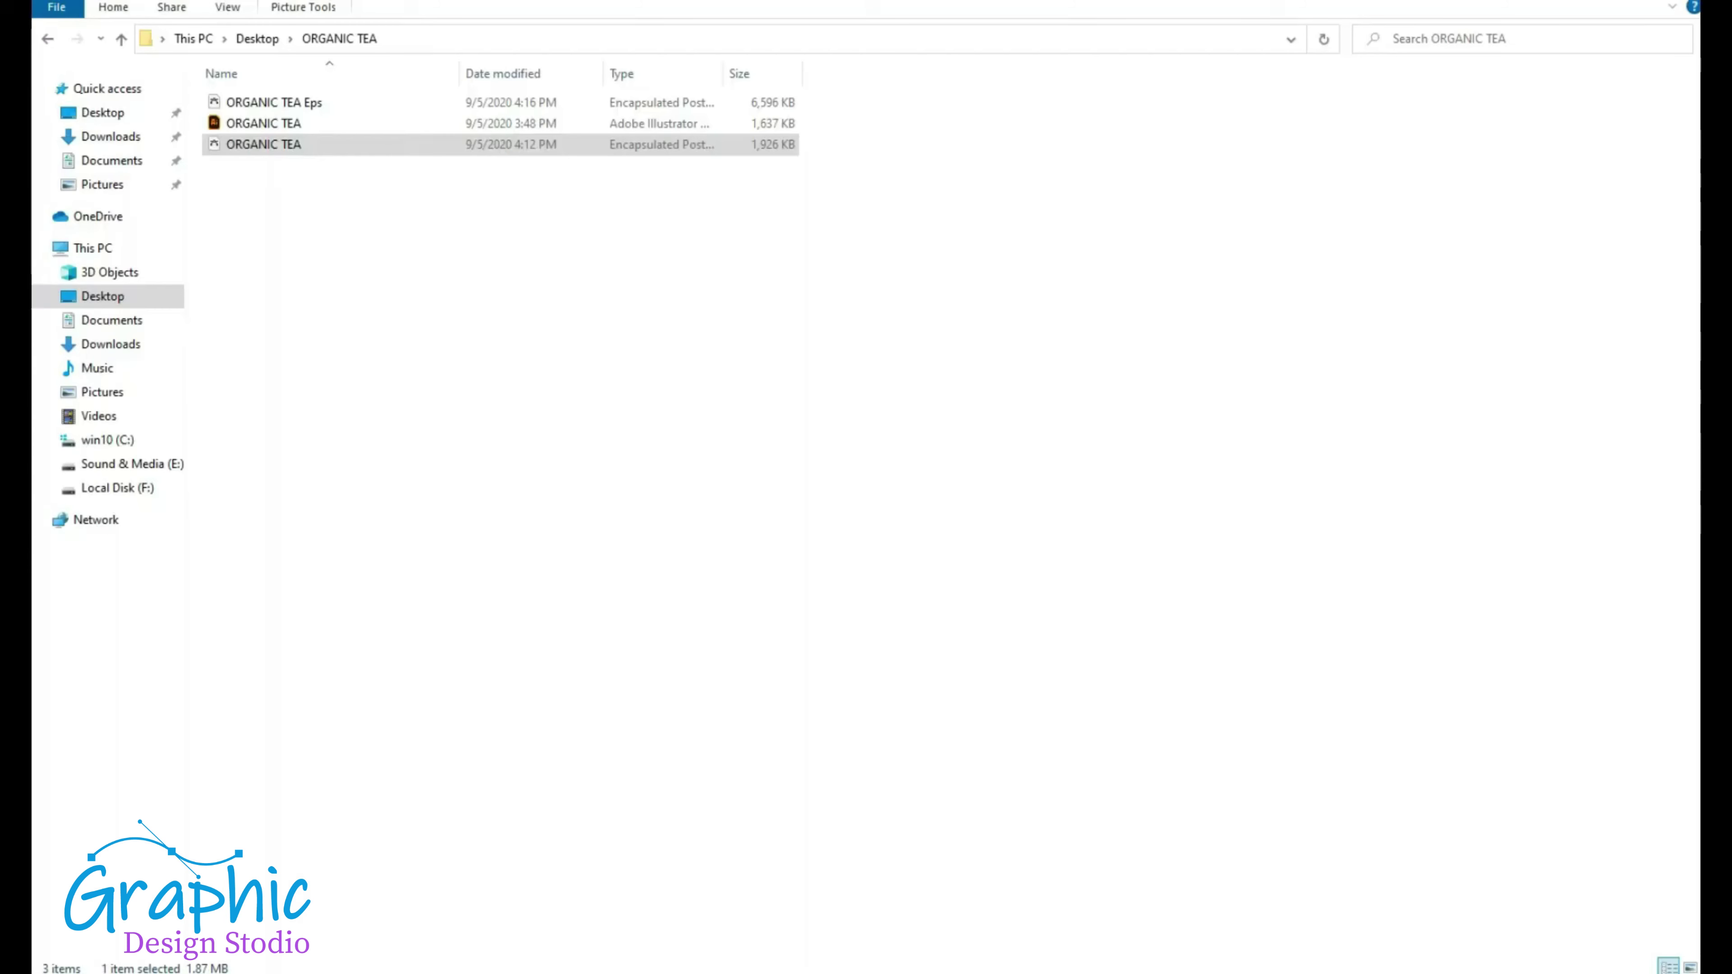
- Switch to the Shutterstock contributor page in Chrome, start a content upload and add the ORGANIC TEA Eps file from the ORGANIC TEA folder
click(286, 104)
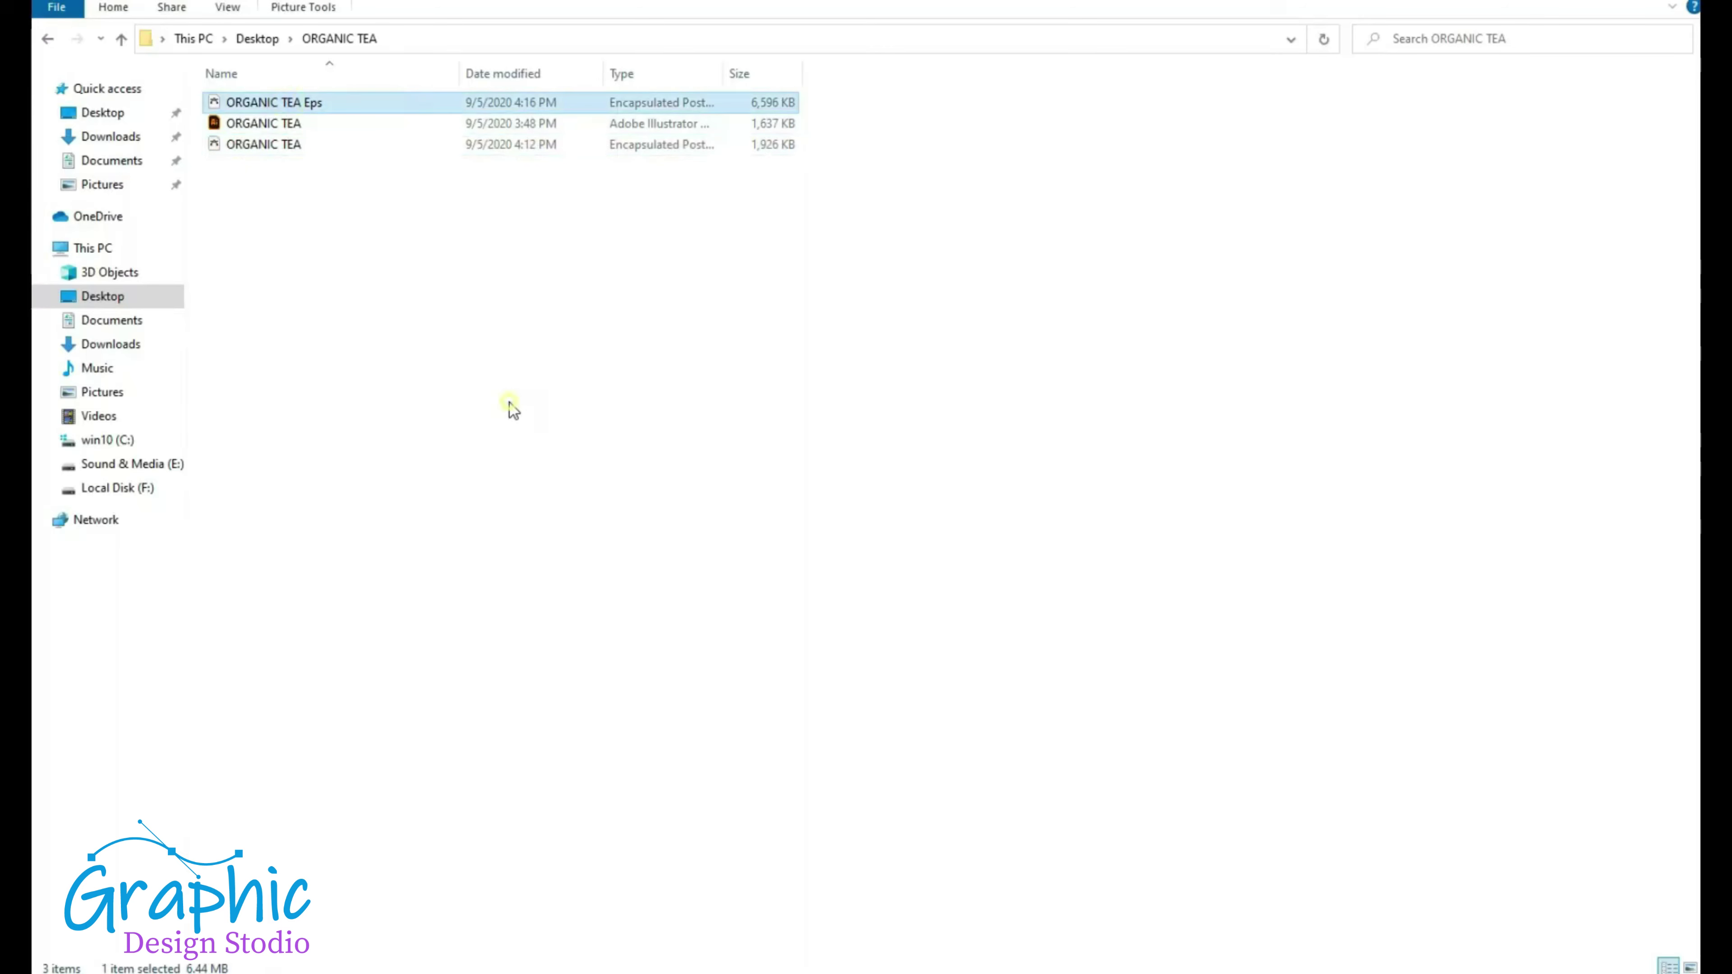
click(821, 969)
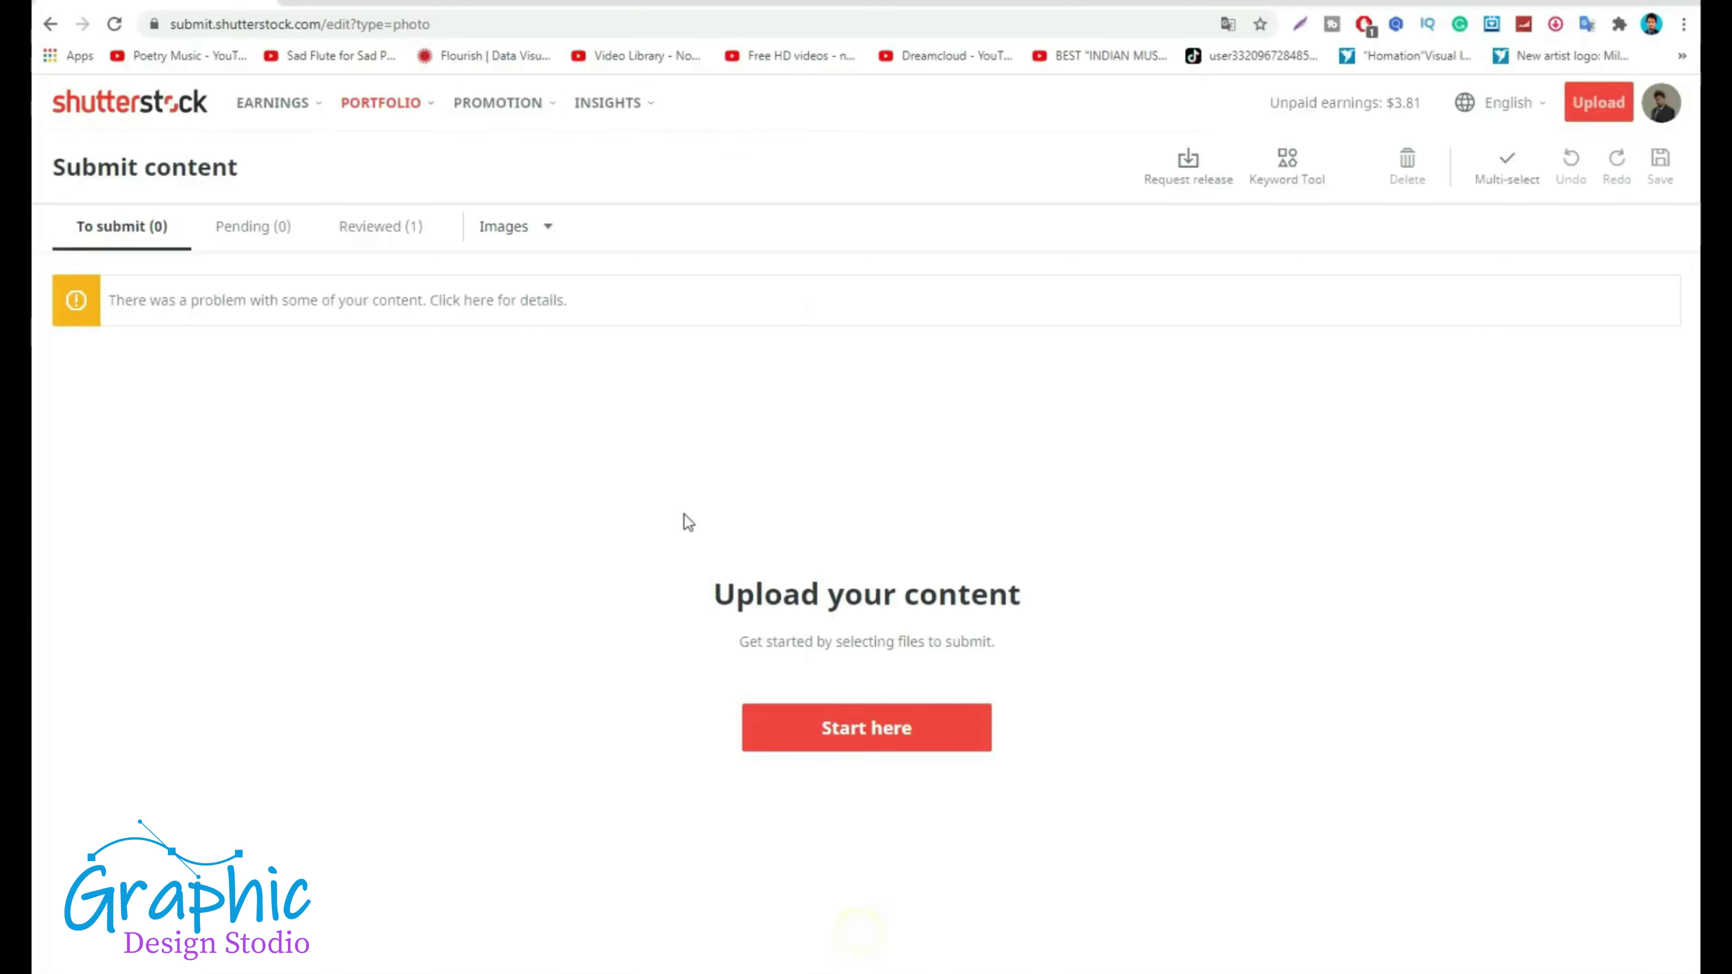
click(825, 734)
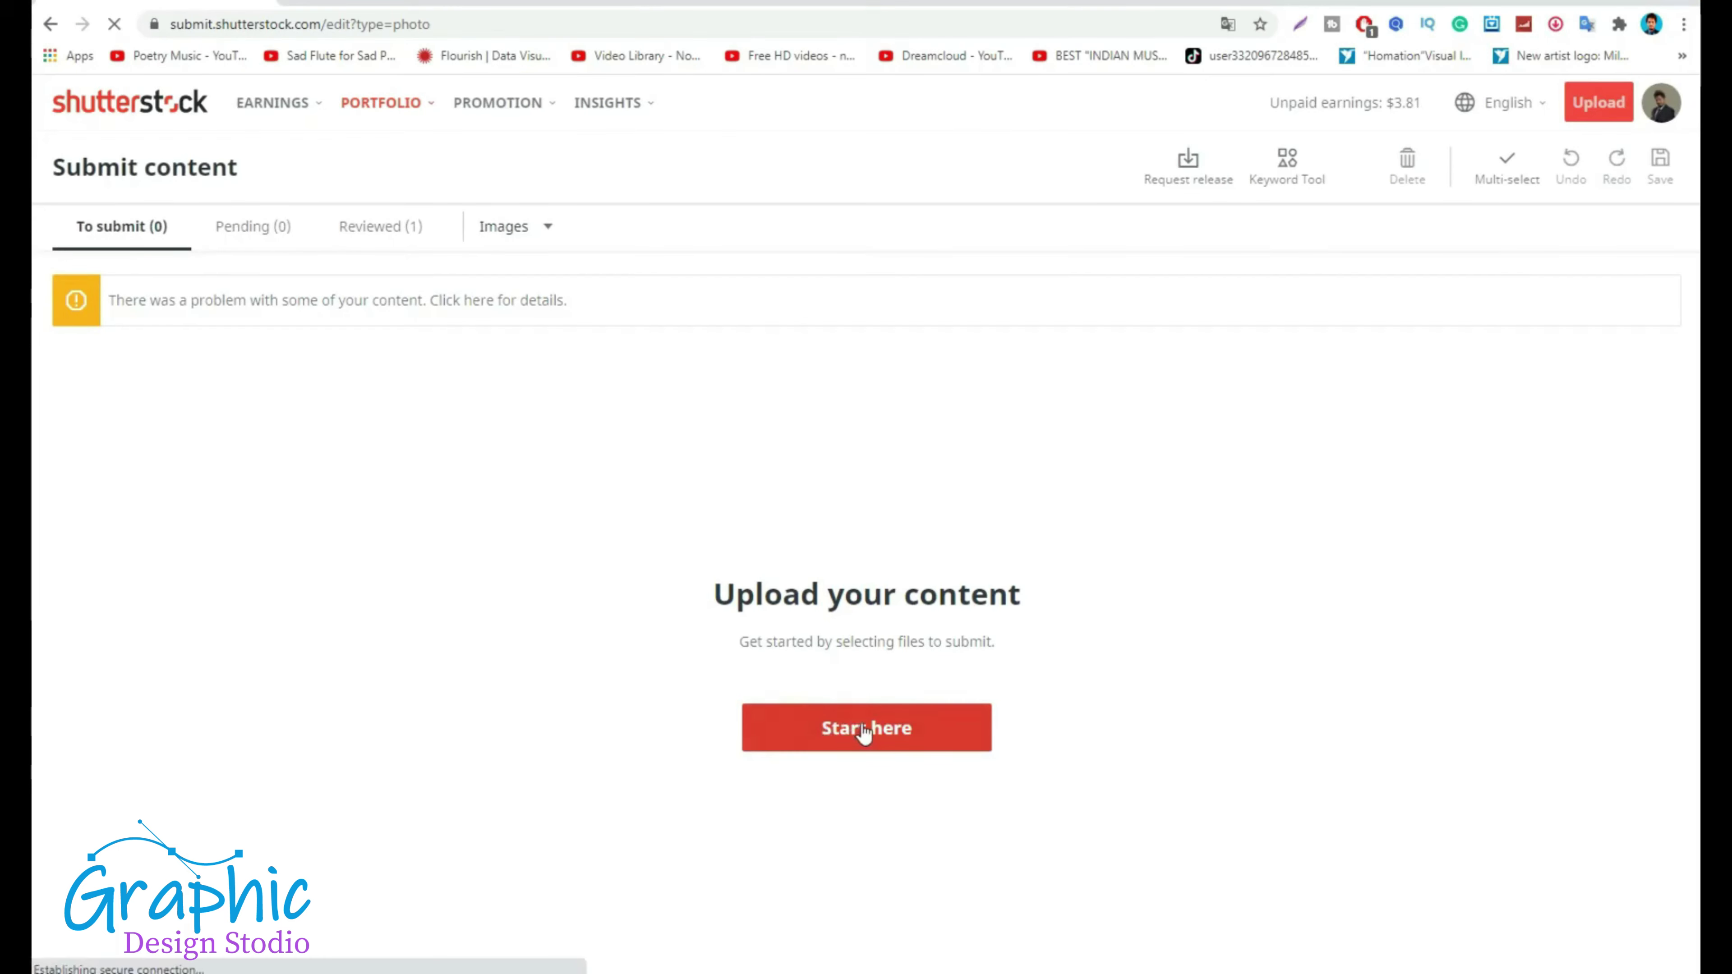
key(alt+Tab)
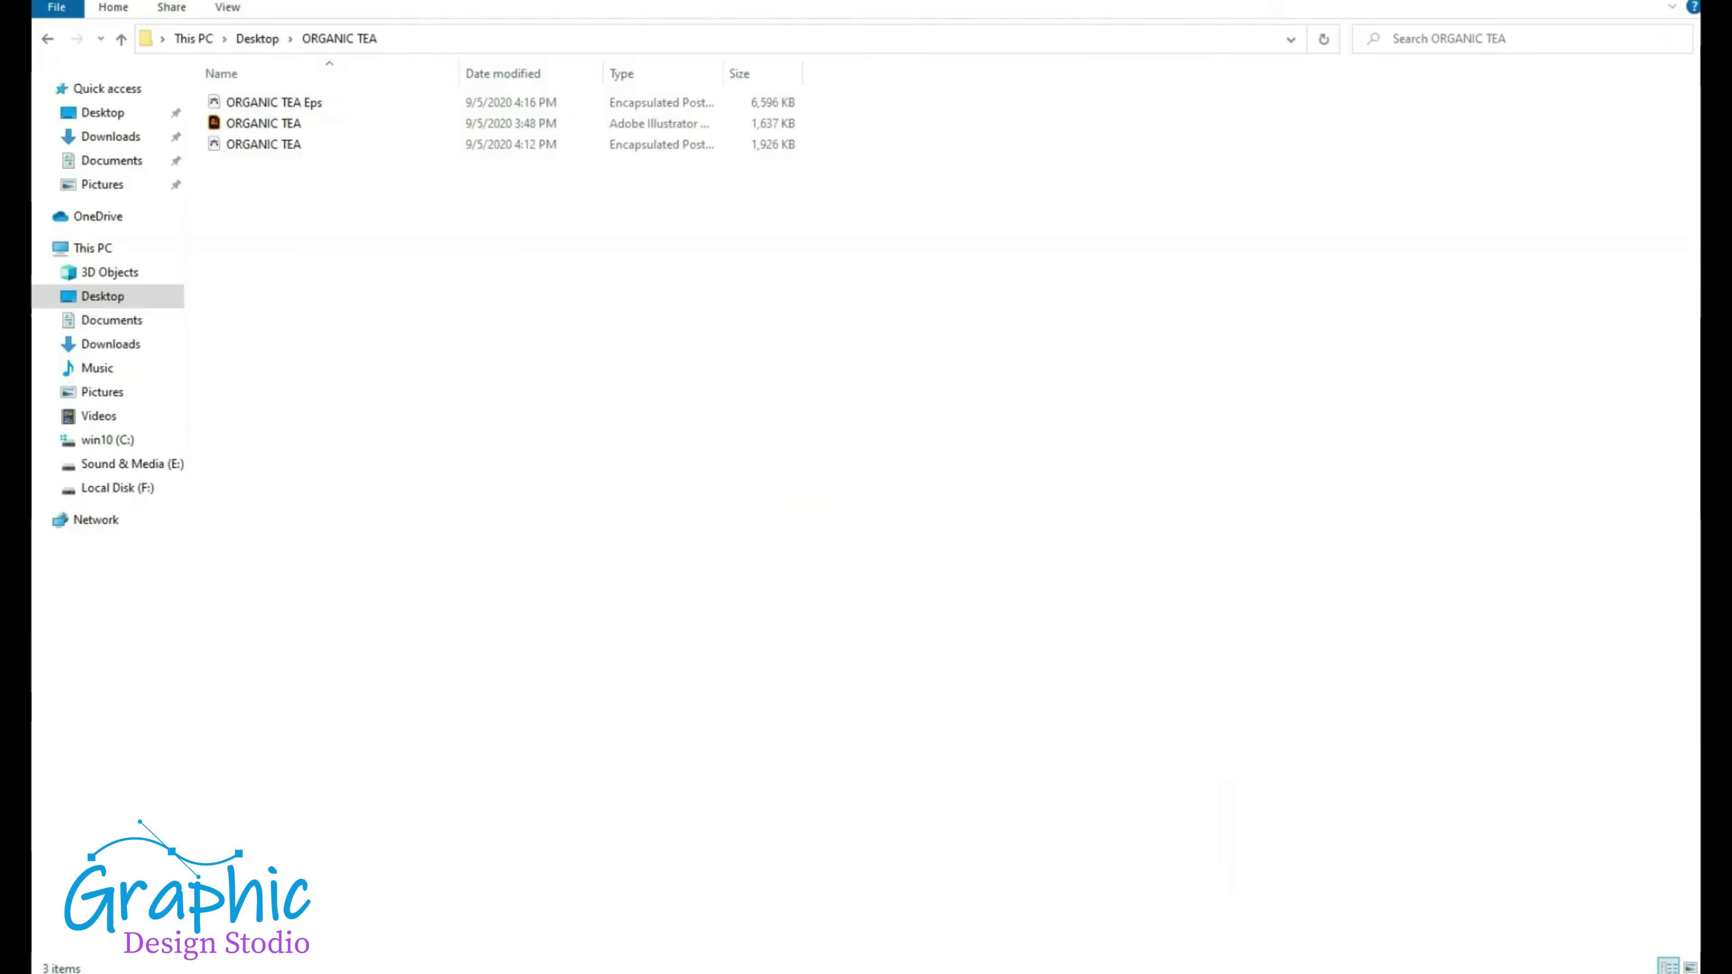
drag(279, 104, 672, 607)
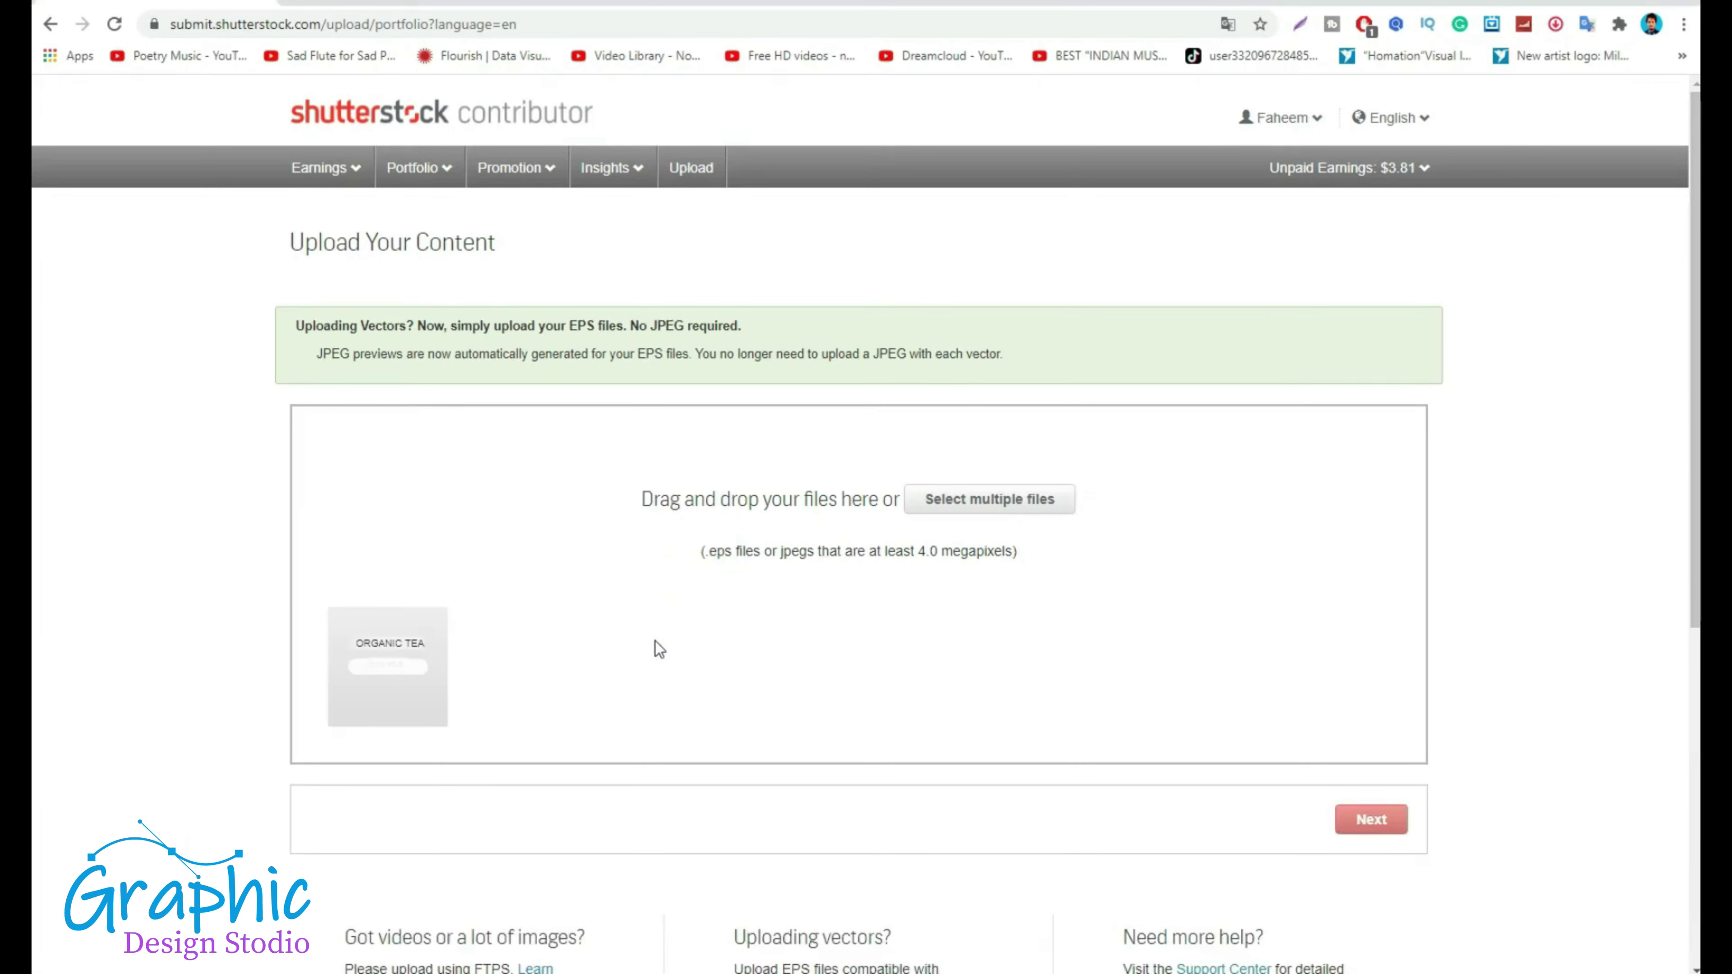
- Check the size of the ORGANIC TEA Eps file in File Explorer, and return to the Shutterstock upload page
key(alt+Tab)
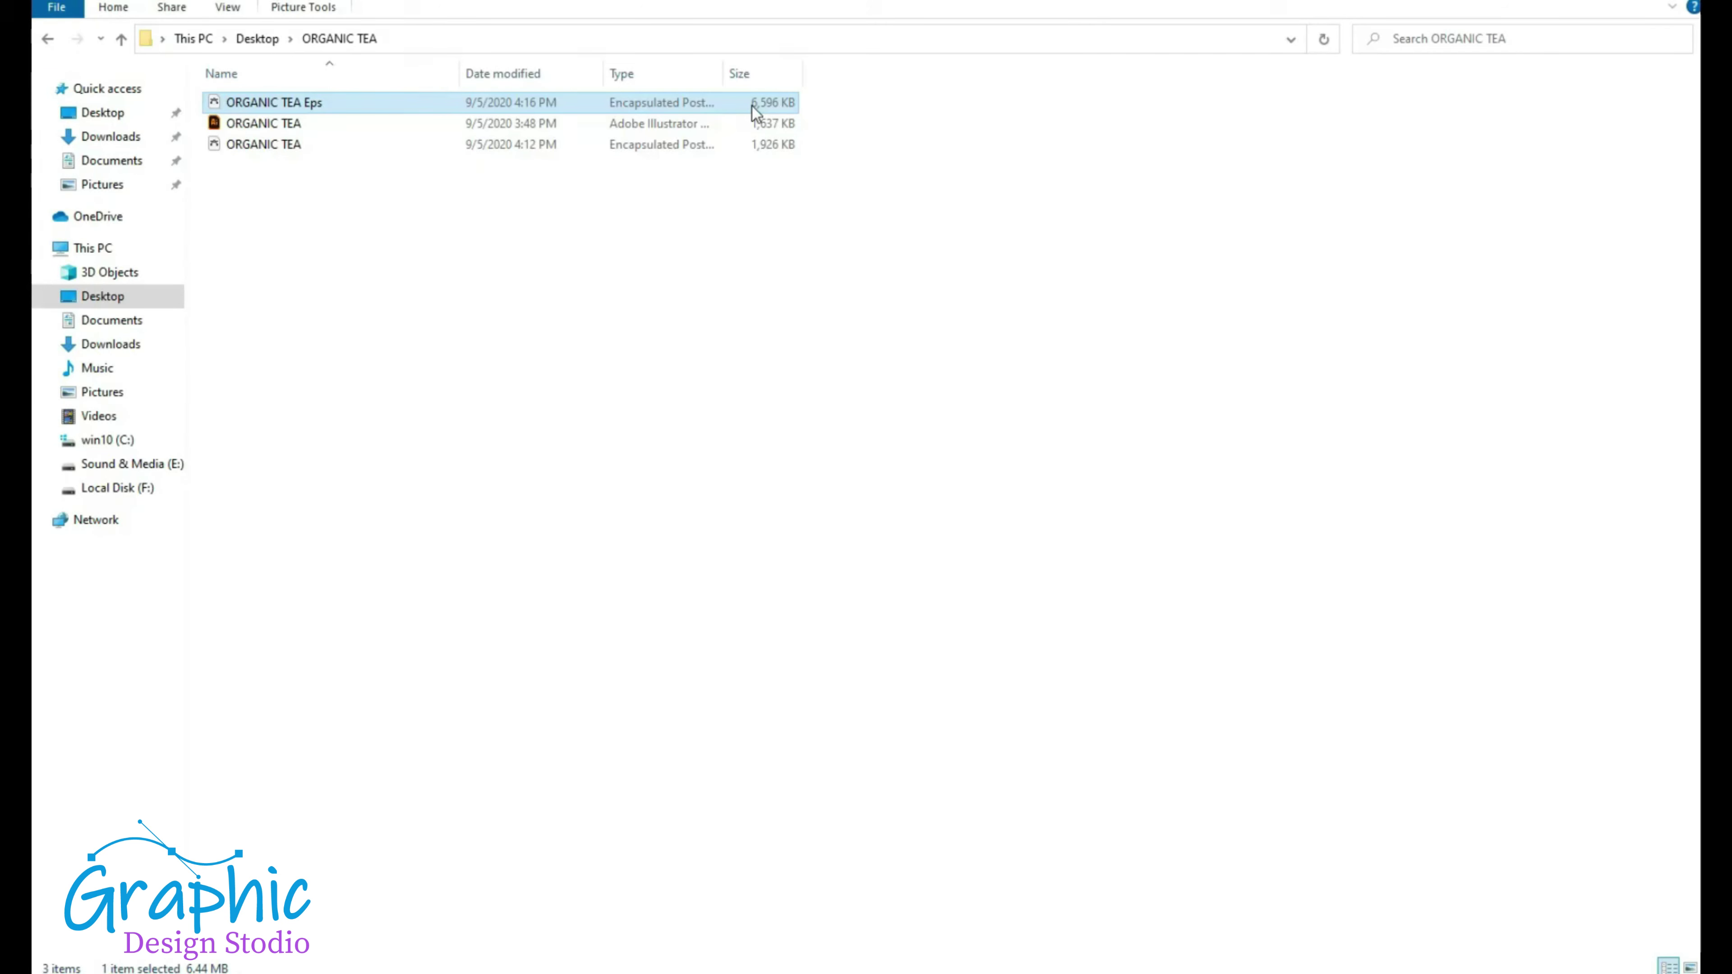
click(568, 451)
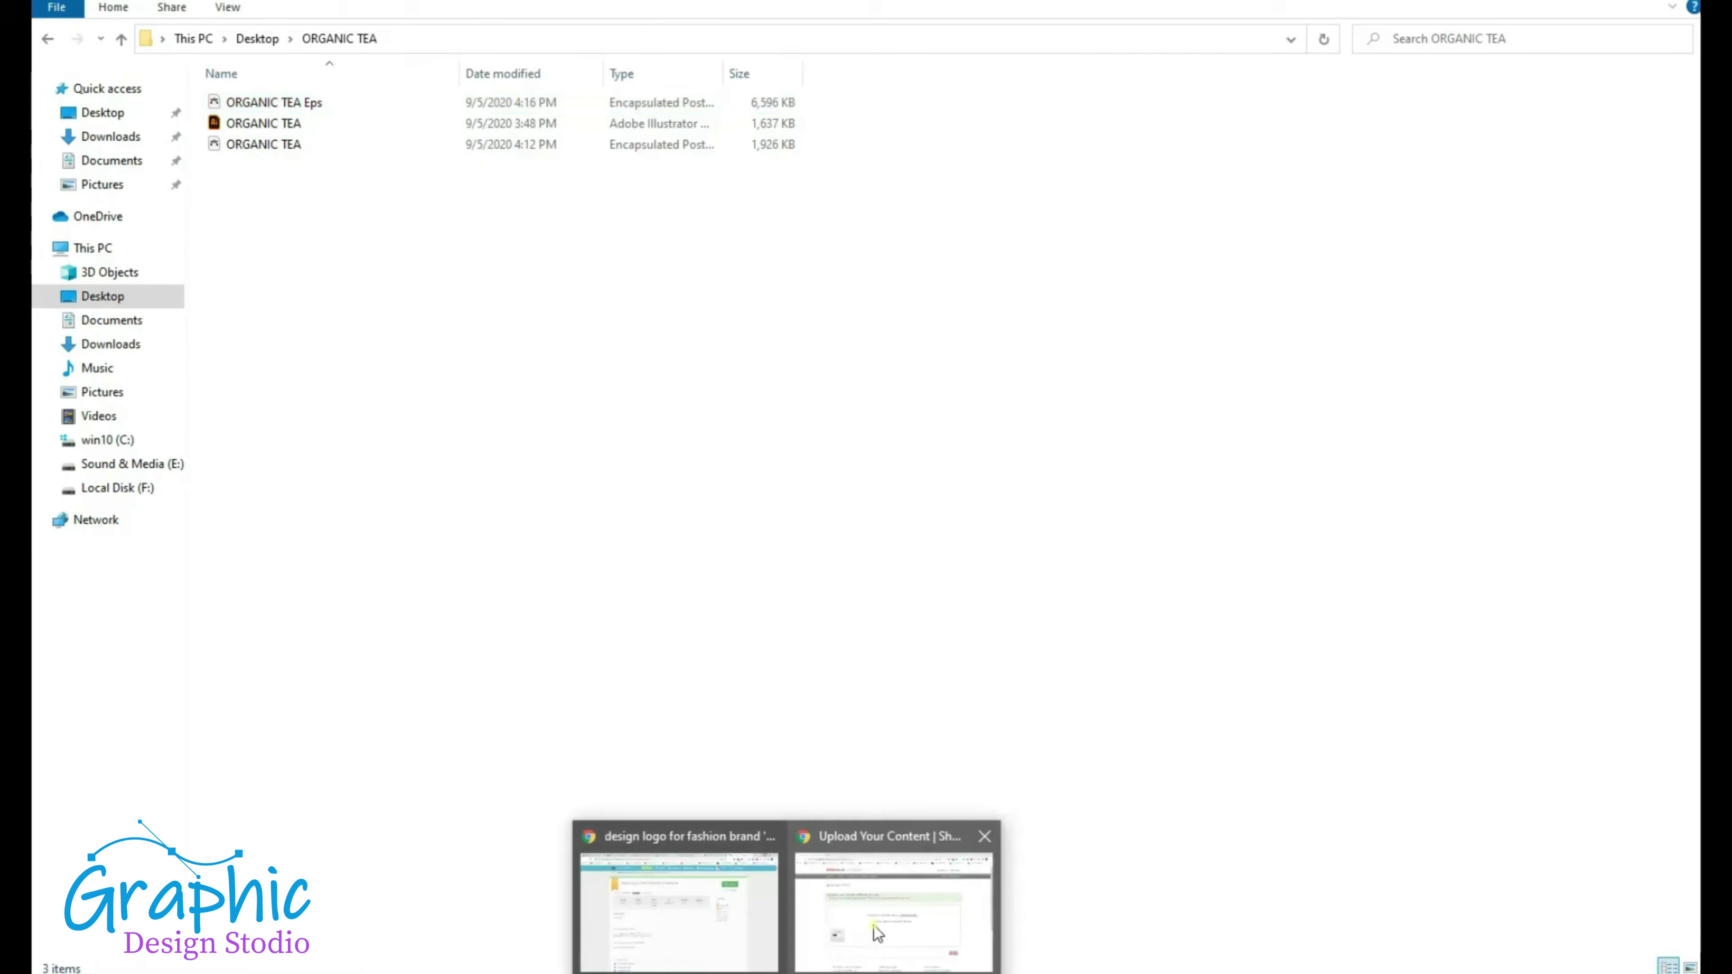
click(676, 897)
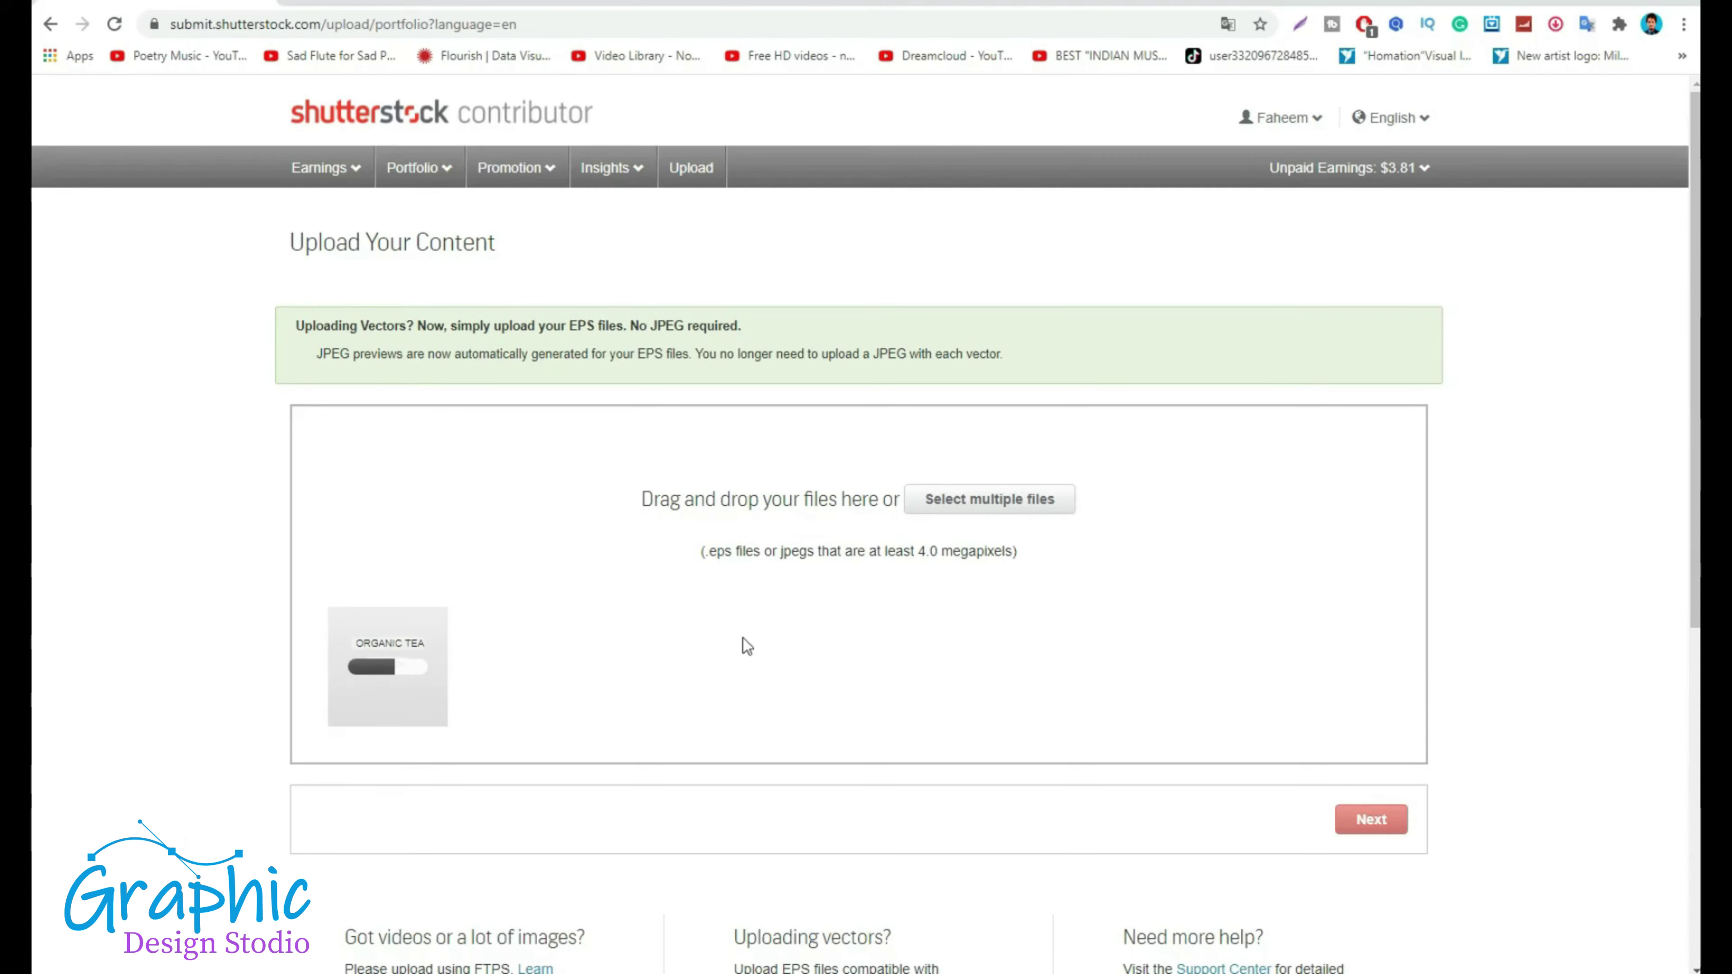